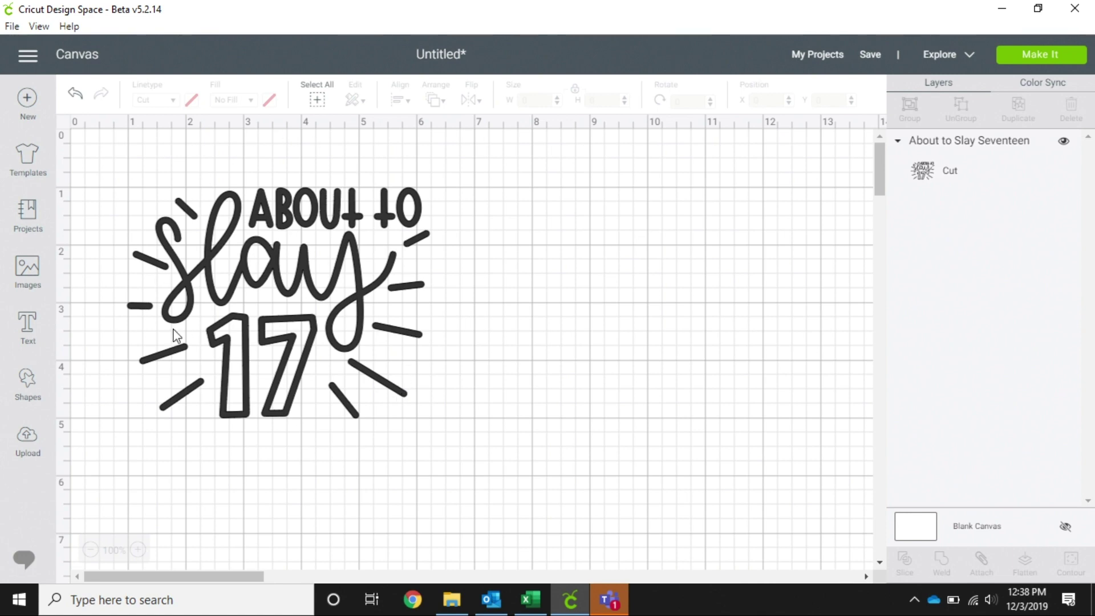
Select the About to Slay Seventeen design and open its Hide Contour view
click(313, 273)
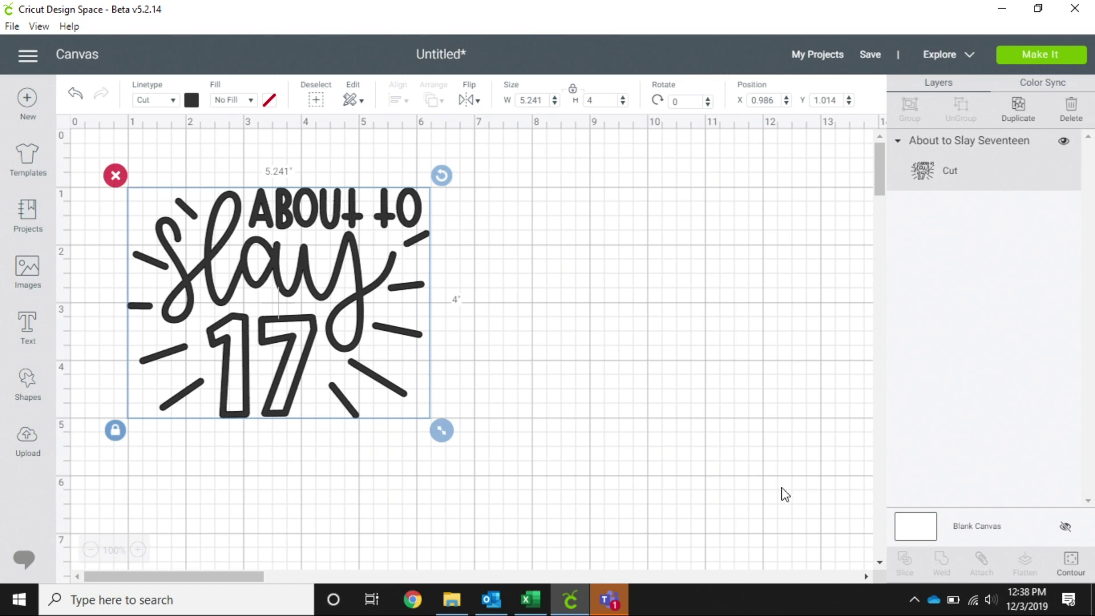
click(1071, 563)
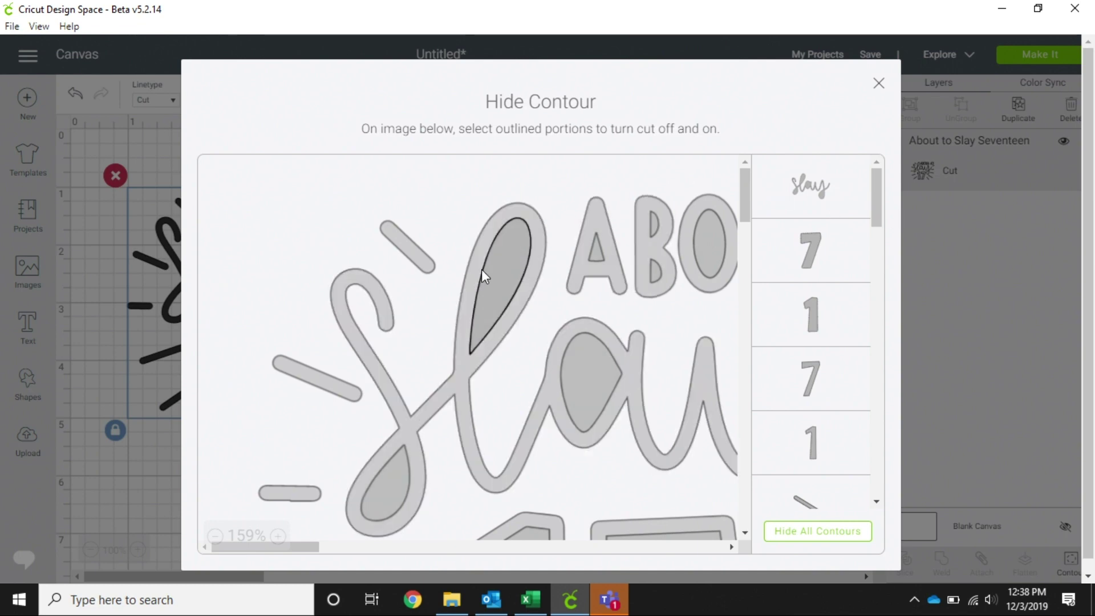
Turn off cutting for three short dashes at the design's upper left, then close Hide Contour
click(399, 238)
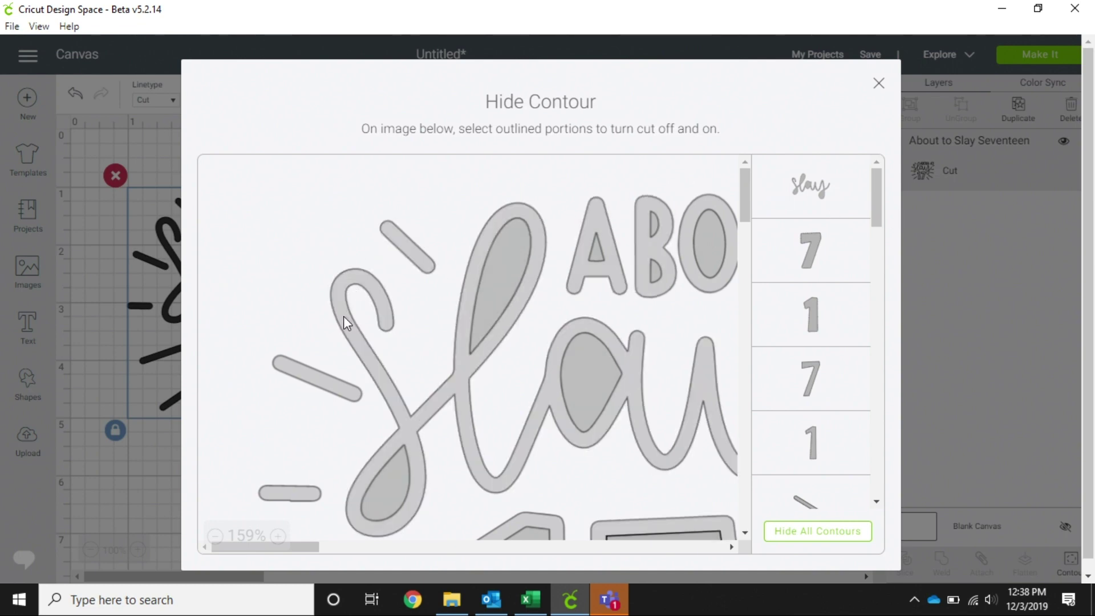
click(284, 496)
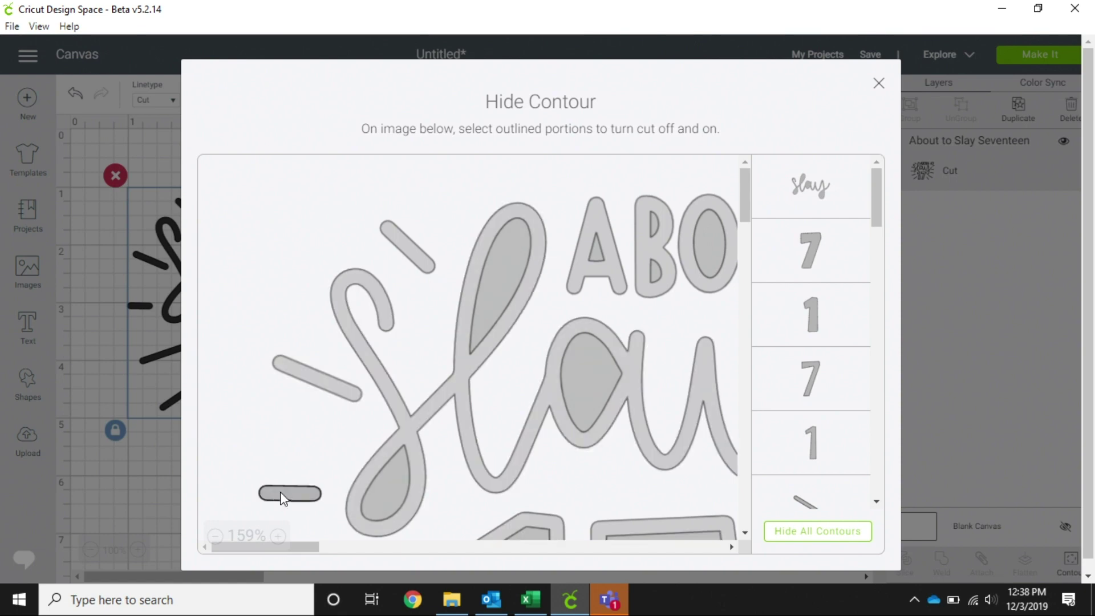
click(406, 251)
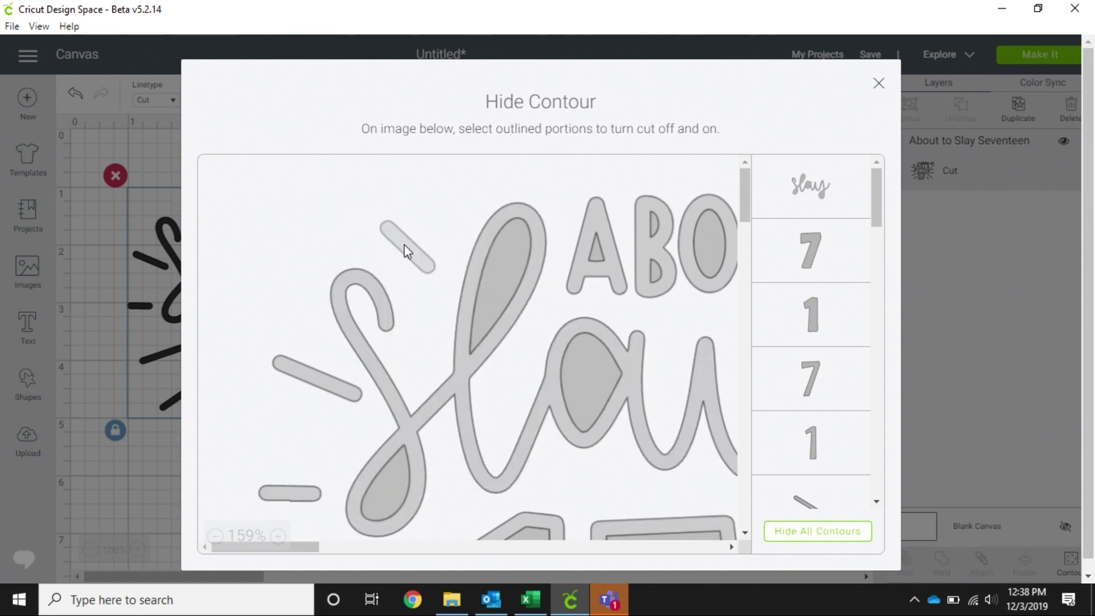
click(301, 383)
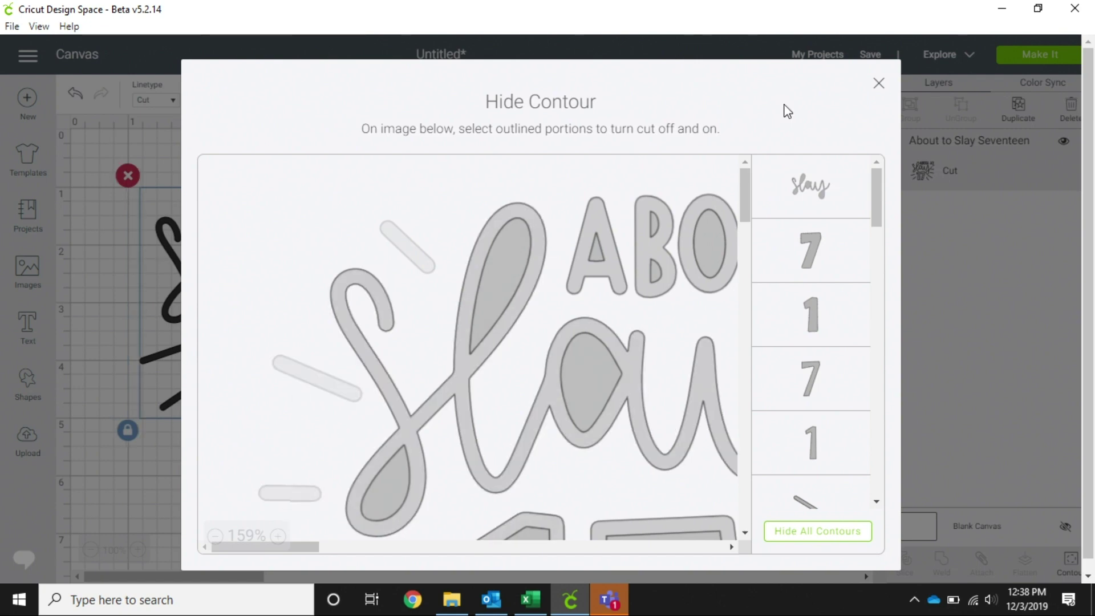
click(879, 84)
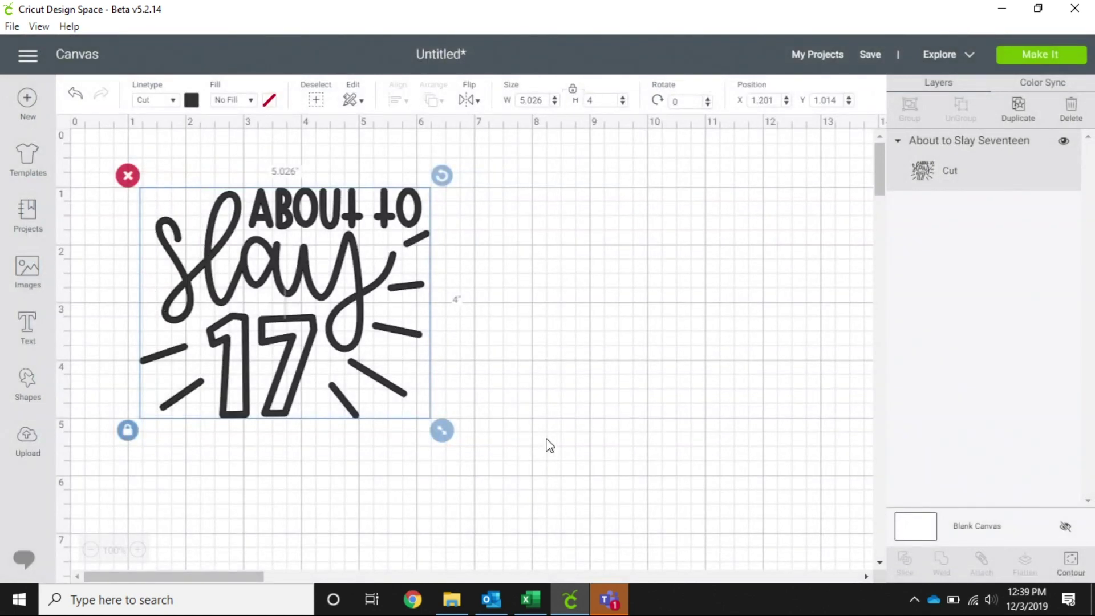
Re-enable cutting for the three left-side dashes, widening the design to 5.241 in
click(1071, 565)
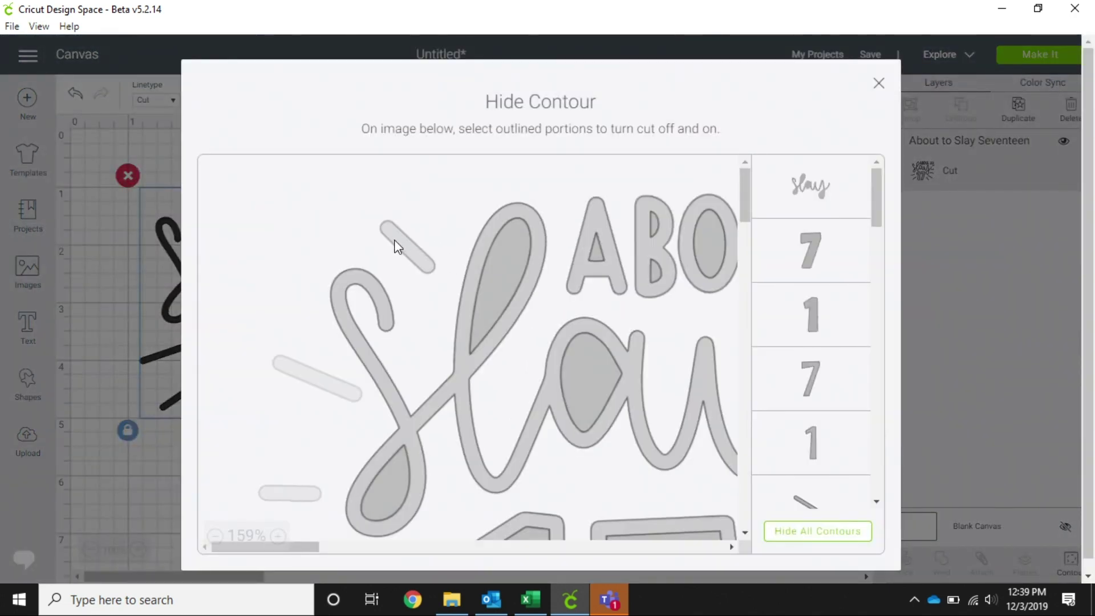
click(395, 244)
click(305, 381)
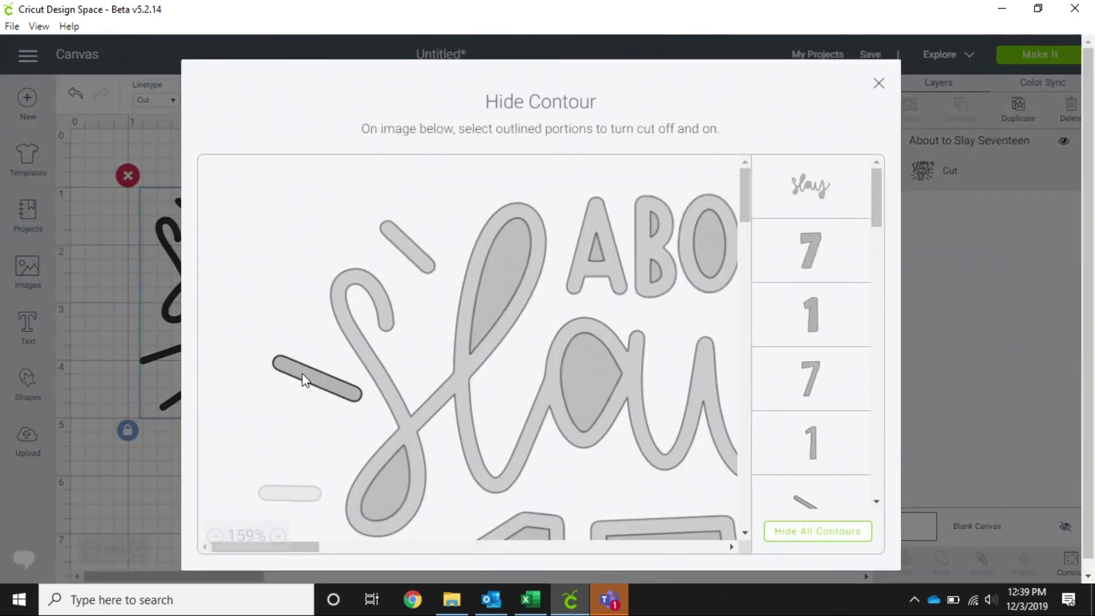
click(276, 487)
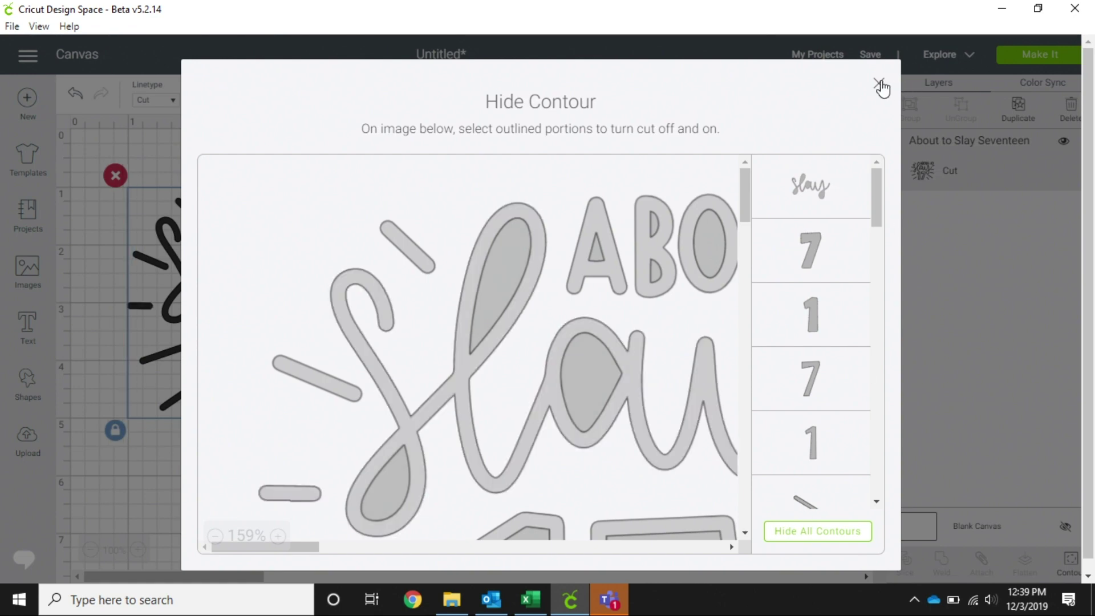
click(879, 84)
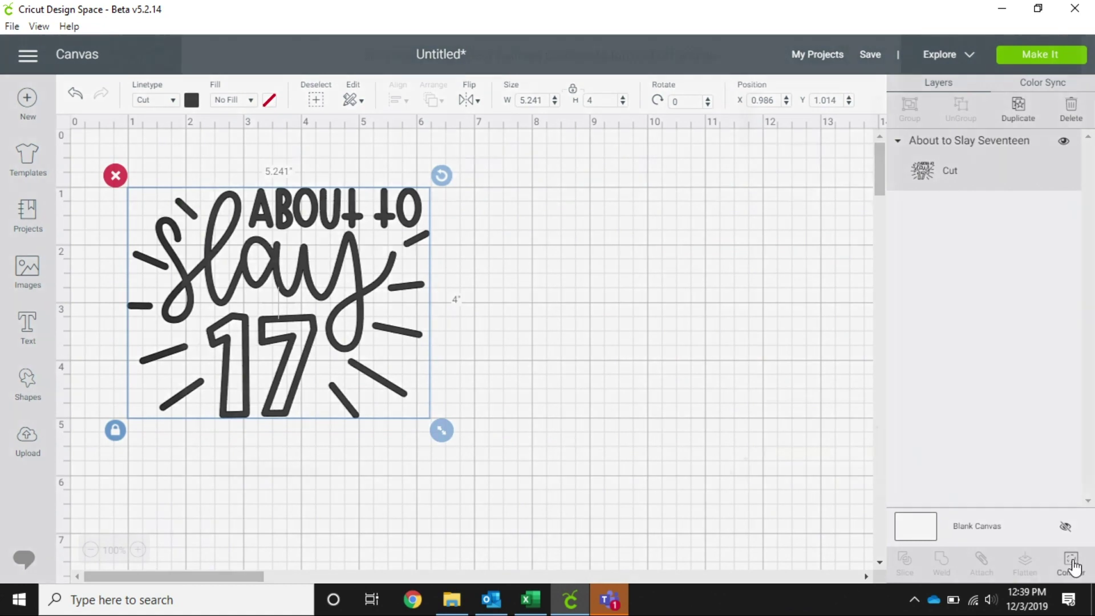
click(1071, 562)
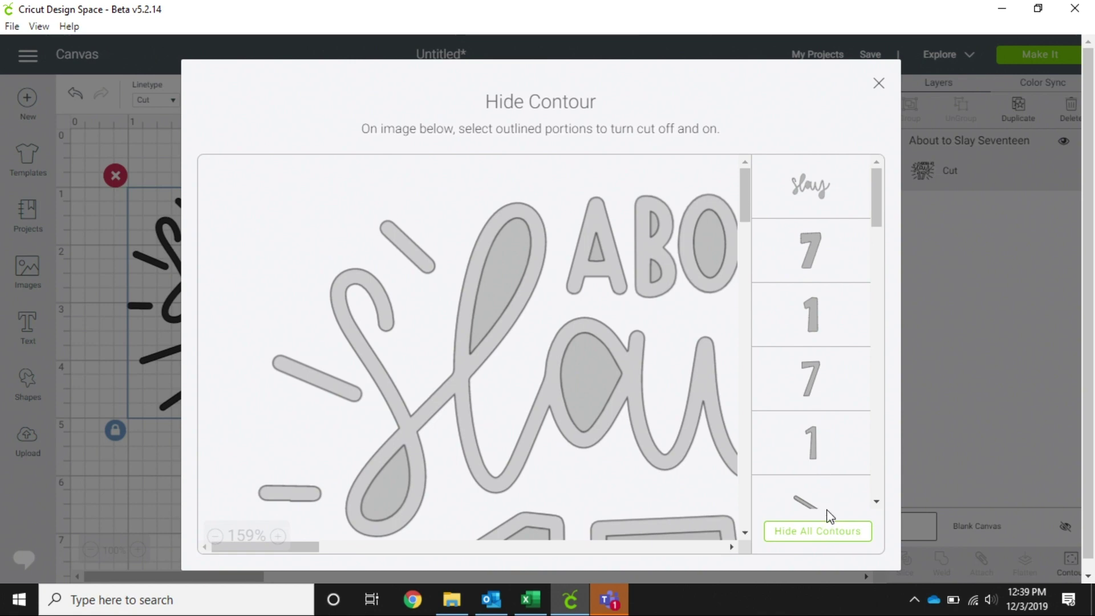
click(820, 537)
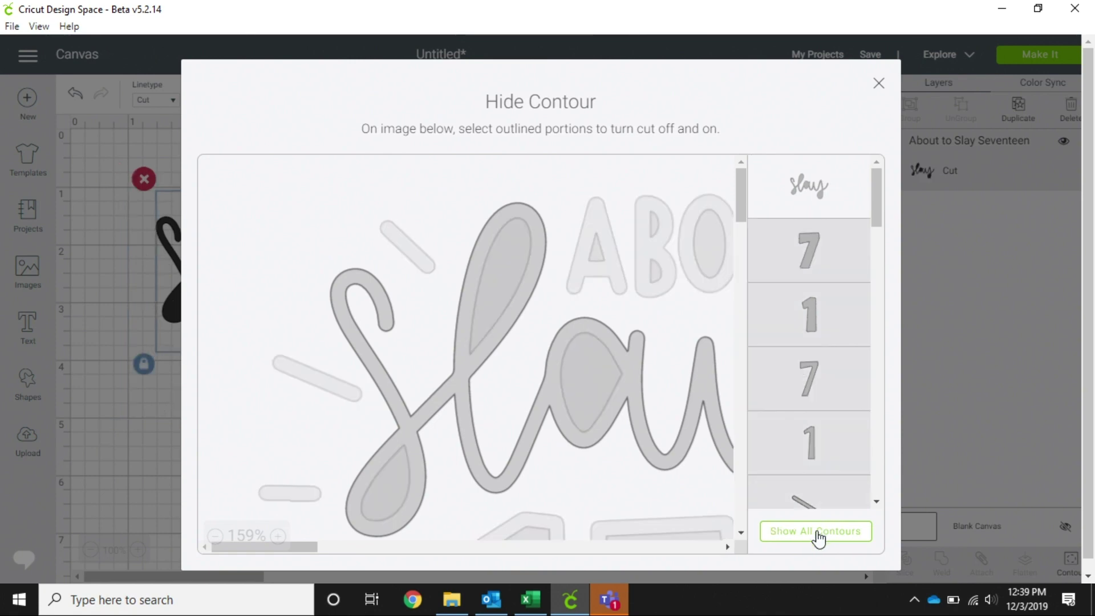
click(879, 83)
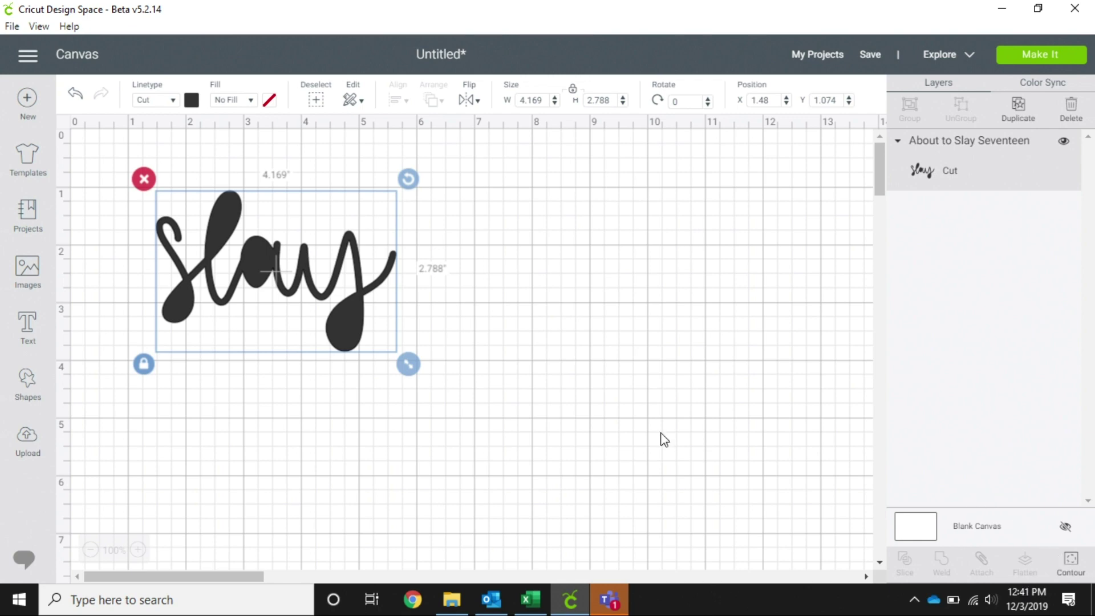
click(1071, 565)
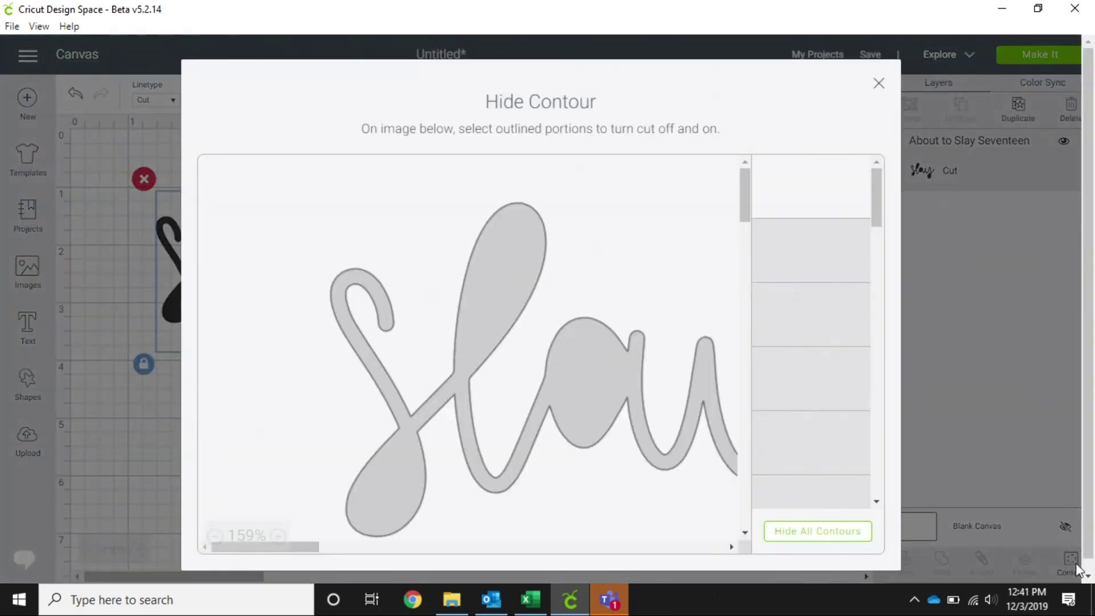
click(822, 532)
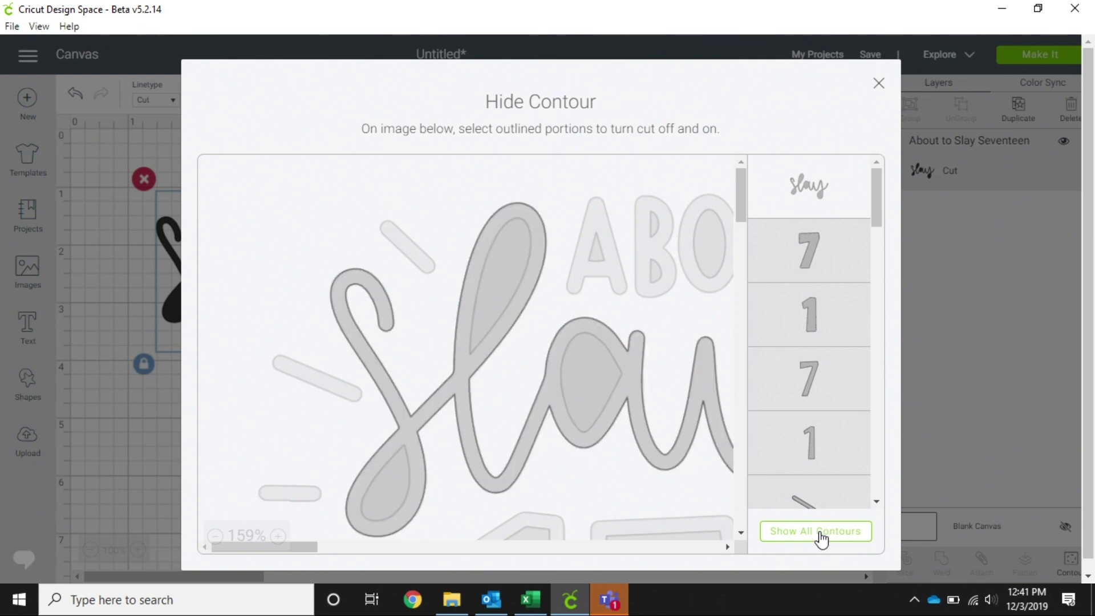
click(820, 533)
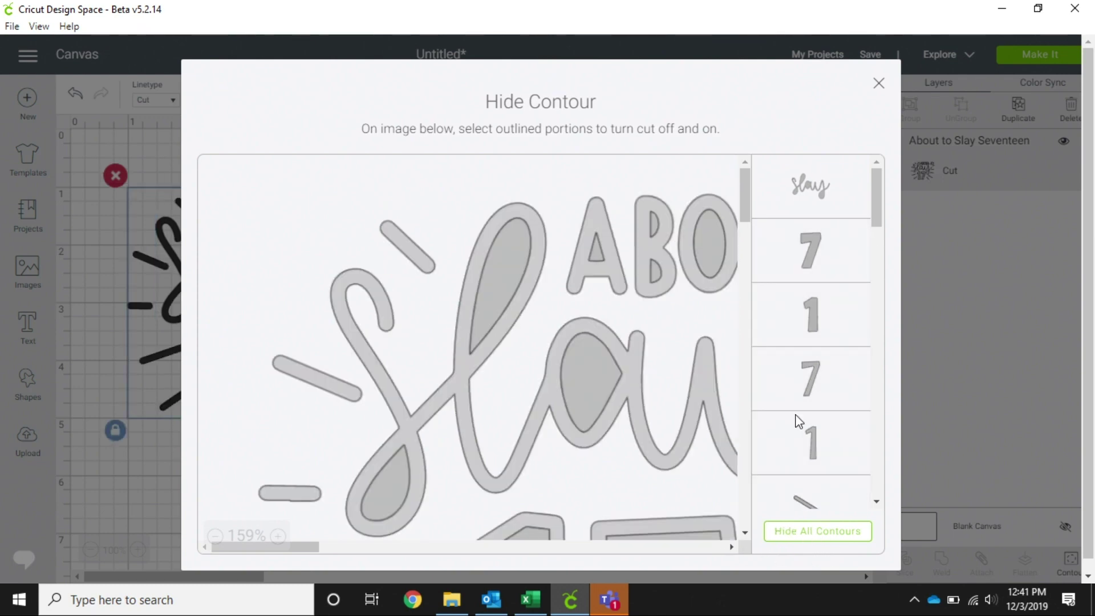
click(877, 84)
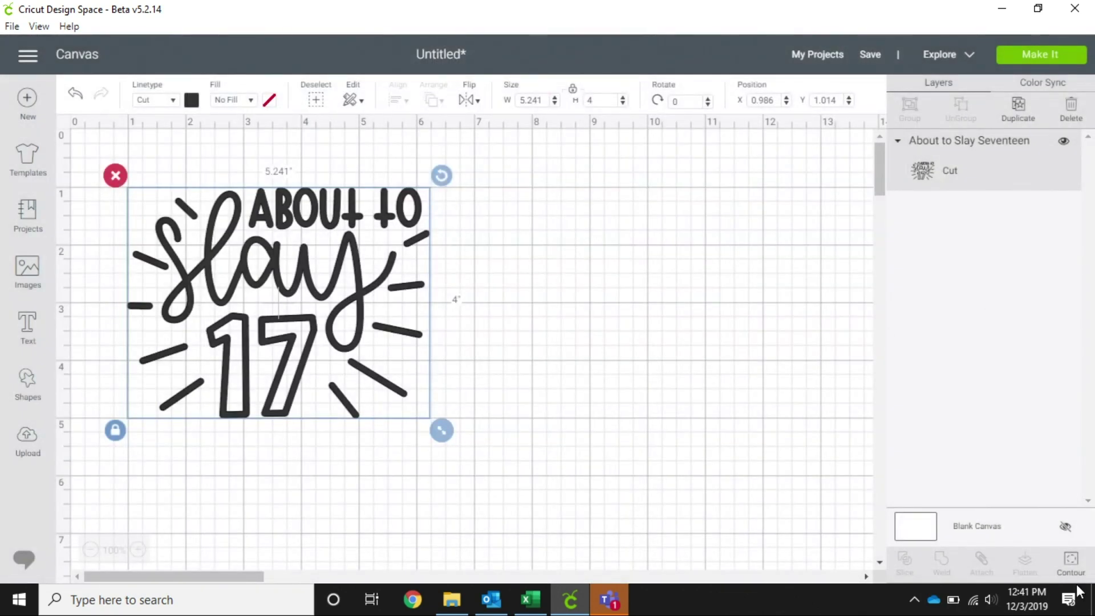
In Hide Contour, hide the first rising, short and descending line and dash contours
click(1071, 563)
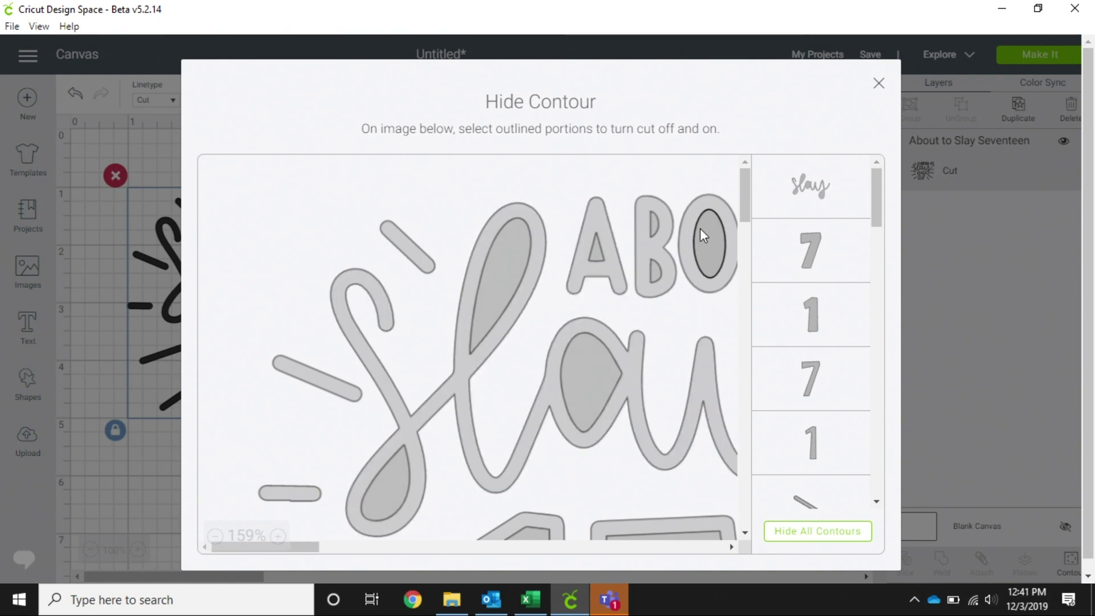
drag(746, 197, 745, 212)
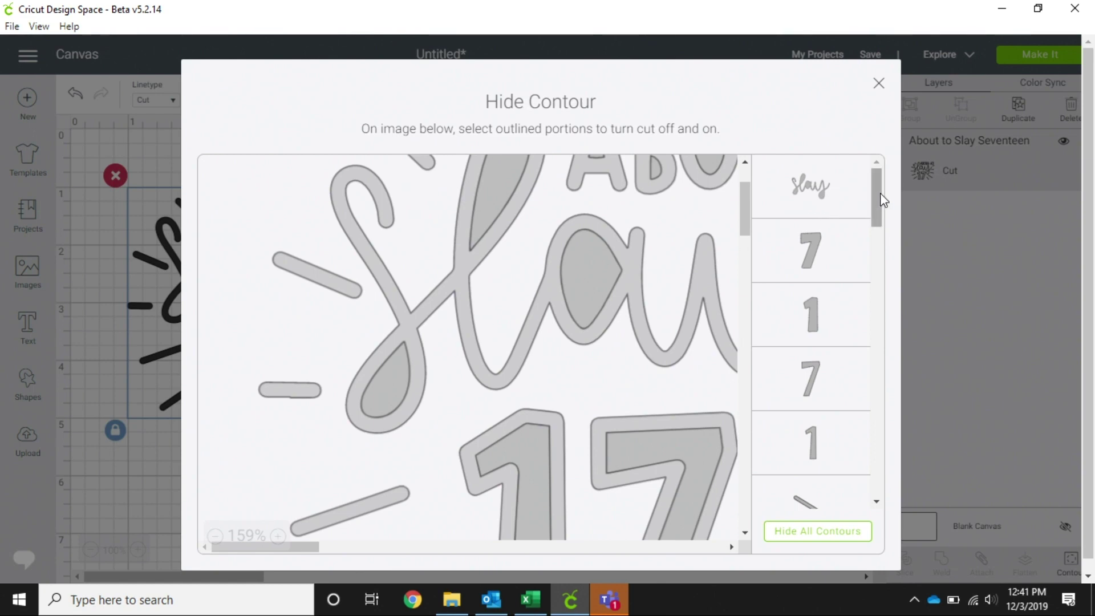
drag(880, 193, 824, 244)
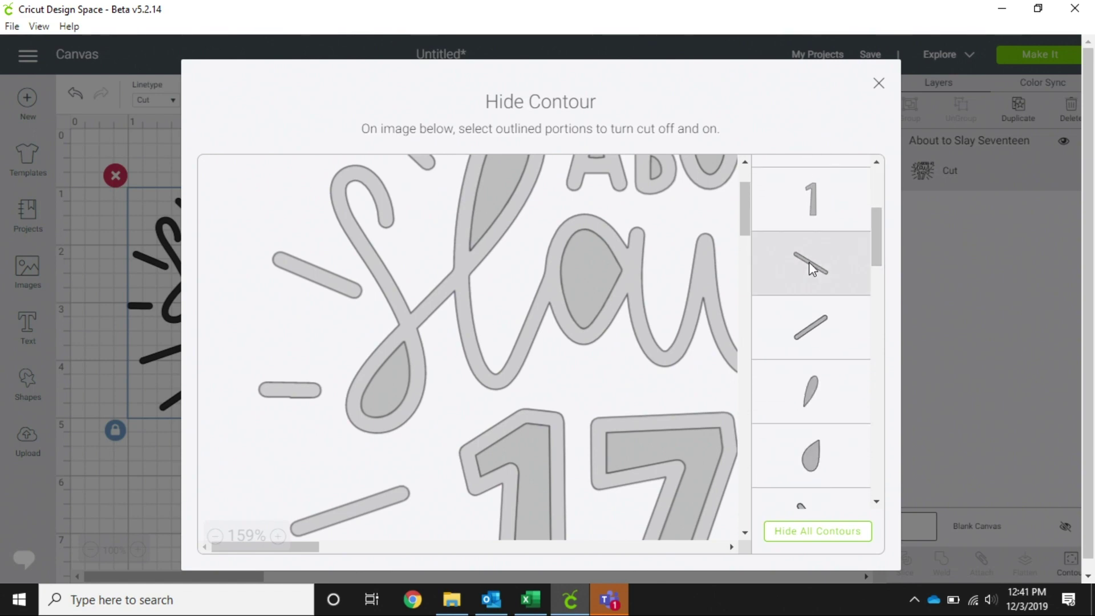
click(808, 319)
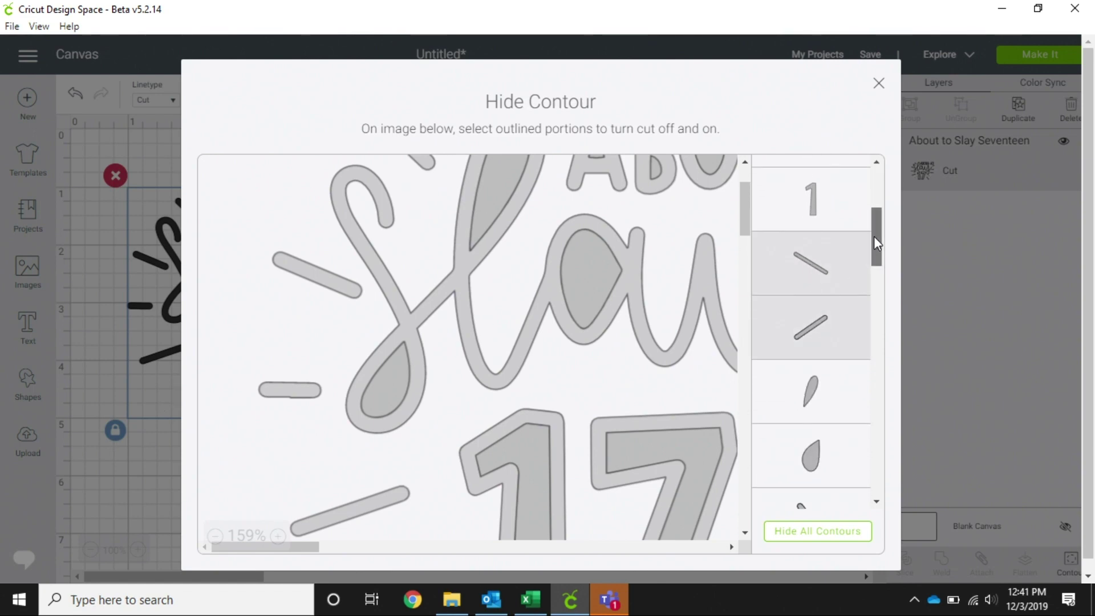
drag(877, 243, 874, 273)
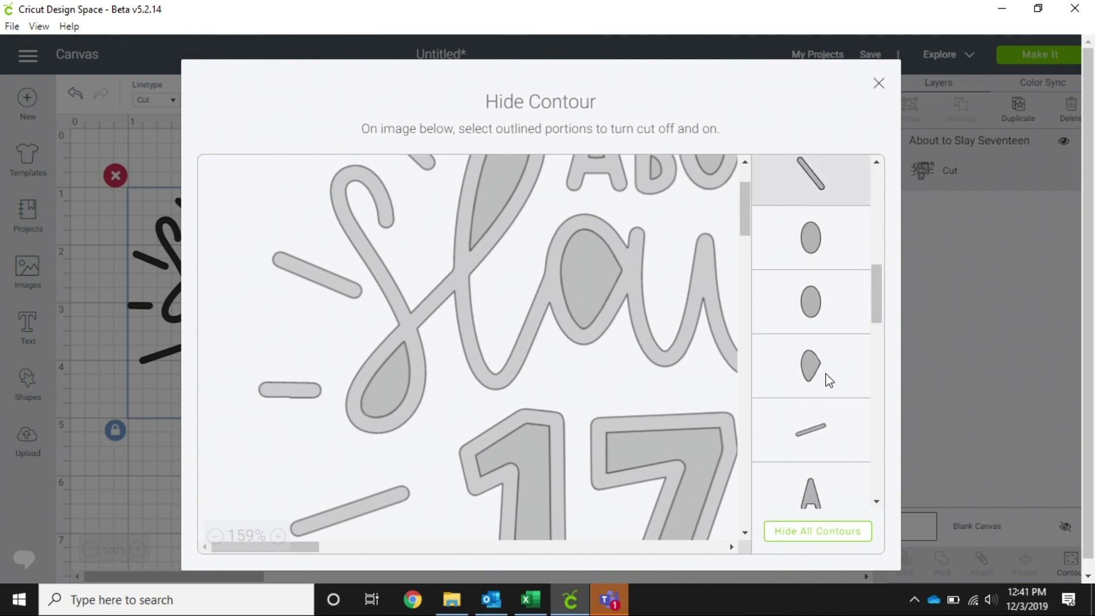
click(815, 439)
drag(876, 303, 875, 367)
click(826, 285)
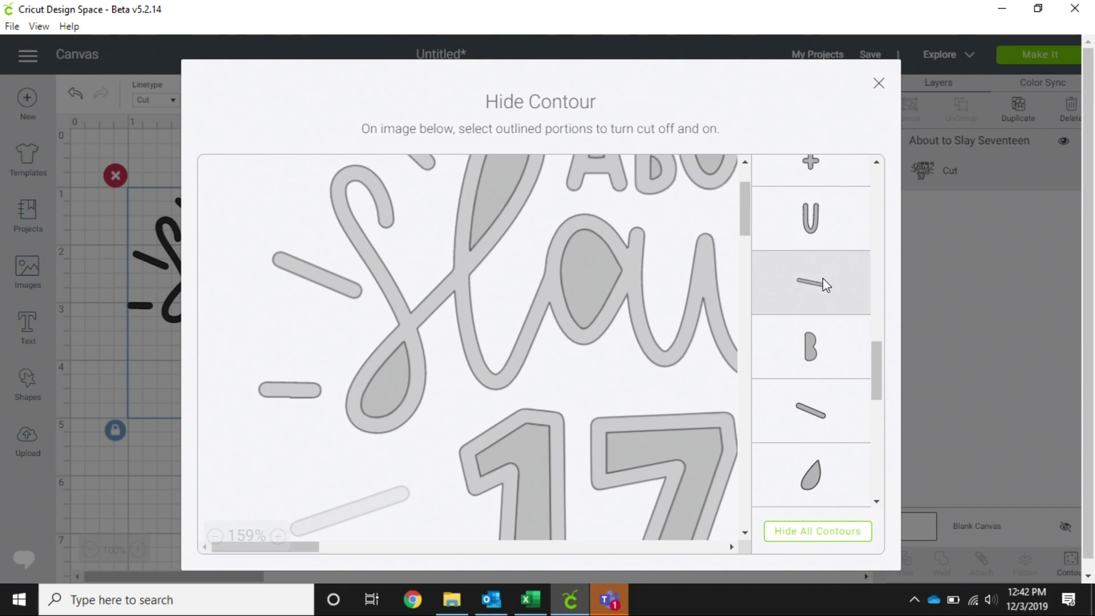
click(825, 415)
Hide the remaining diagonal, rising and short dash line contours
drag(875, 368, 876, 394)
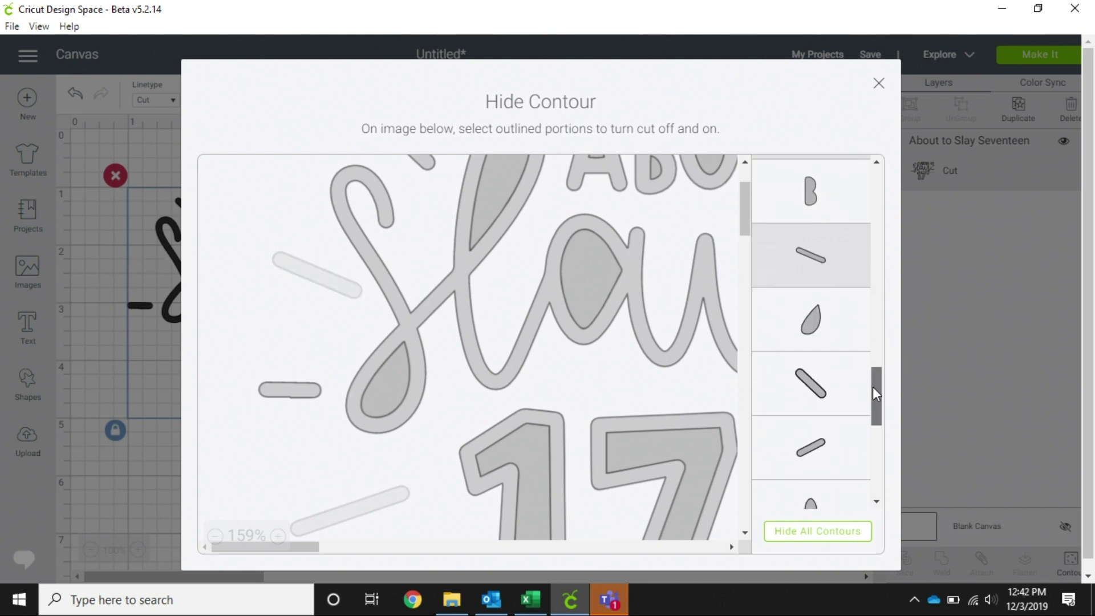
click(819, 289)
click(816, 357)
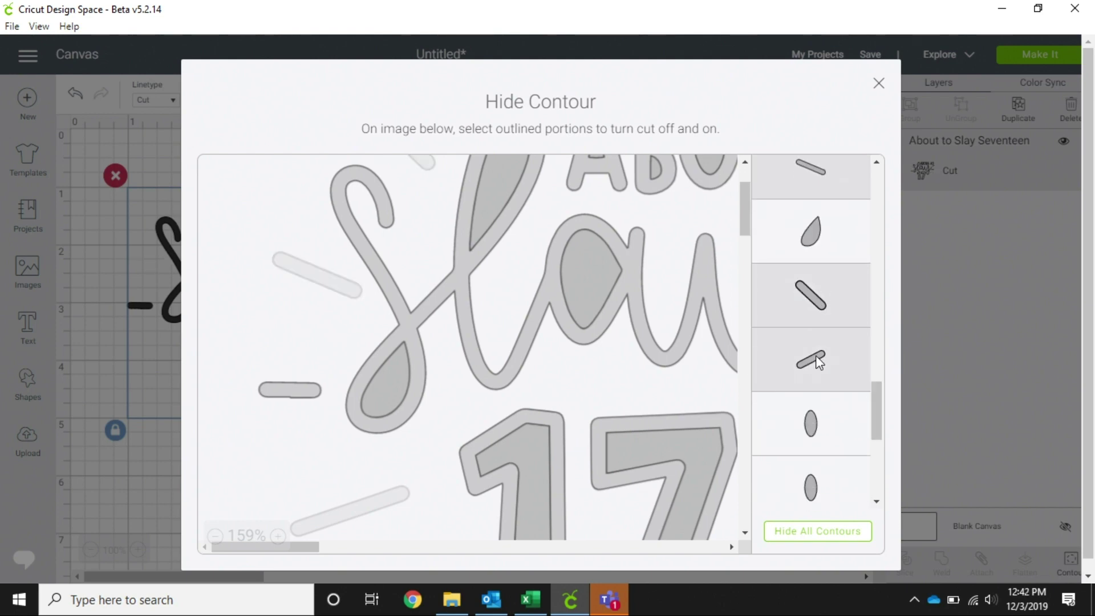
drag(874, 400, 874, 440)
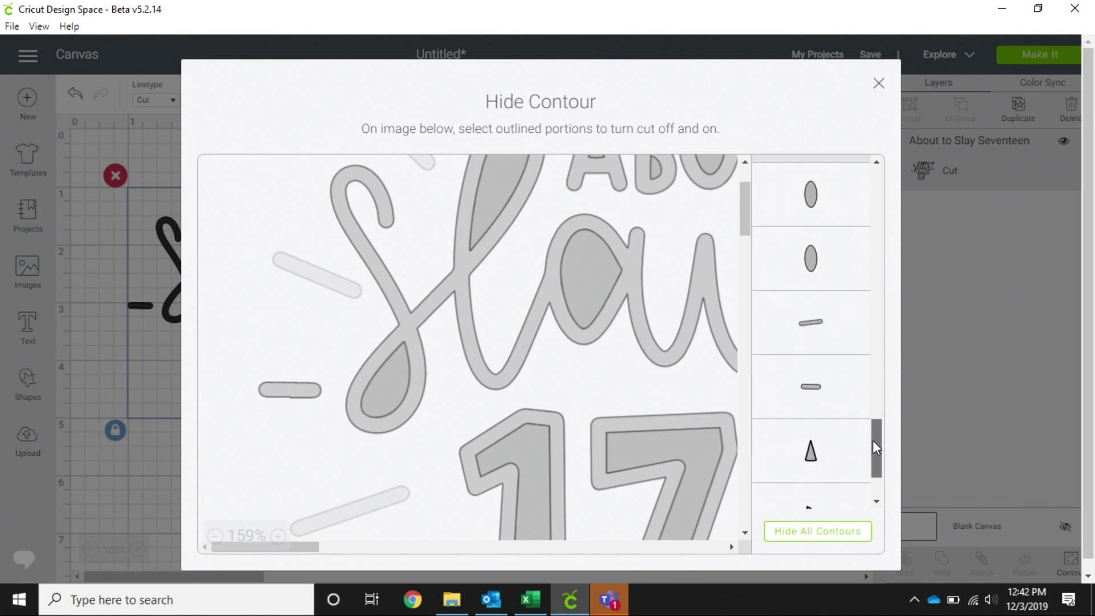
click(813, 301)
click(812, 363)
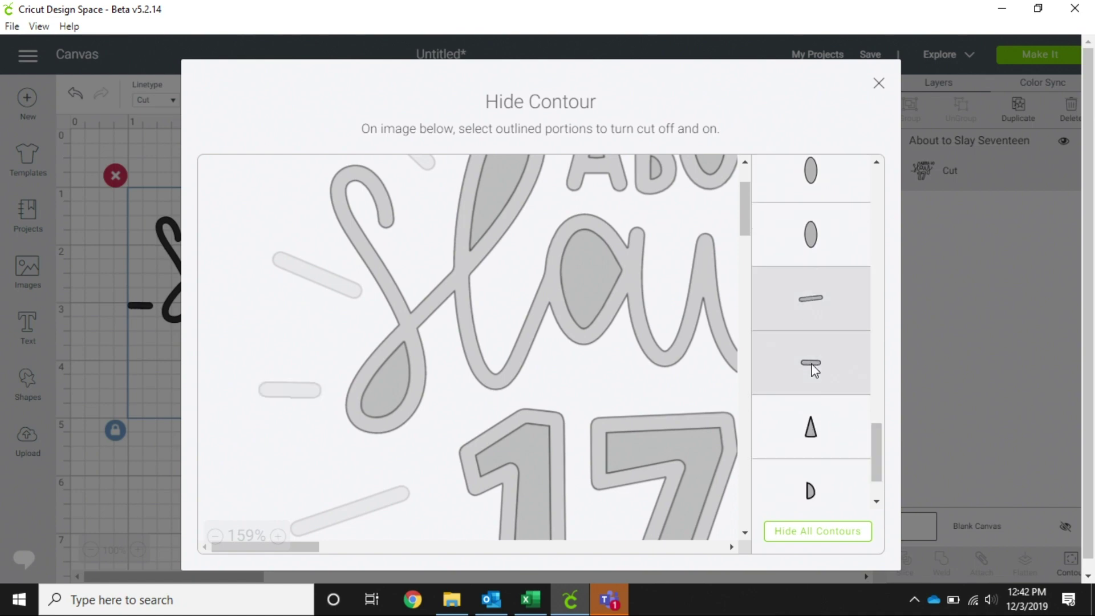
drag(873, 425, 874, 461)
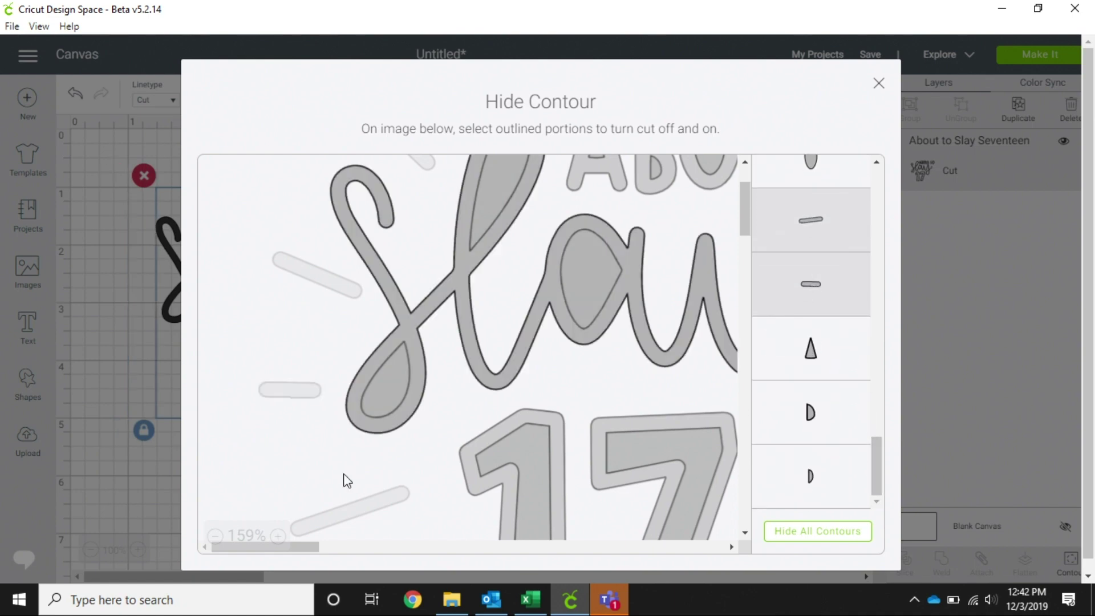
Zoom the contour preview out to 59% and back to 134%, then close it
click(216, 539)
click(215, 539)
click(215, 539)
click(216, 539)
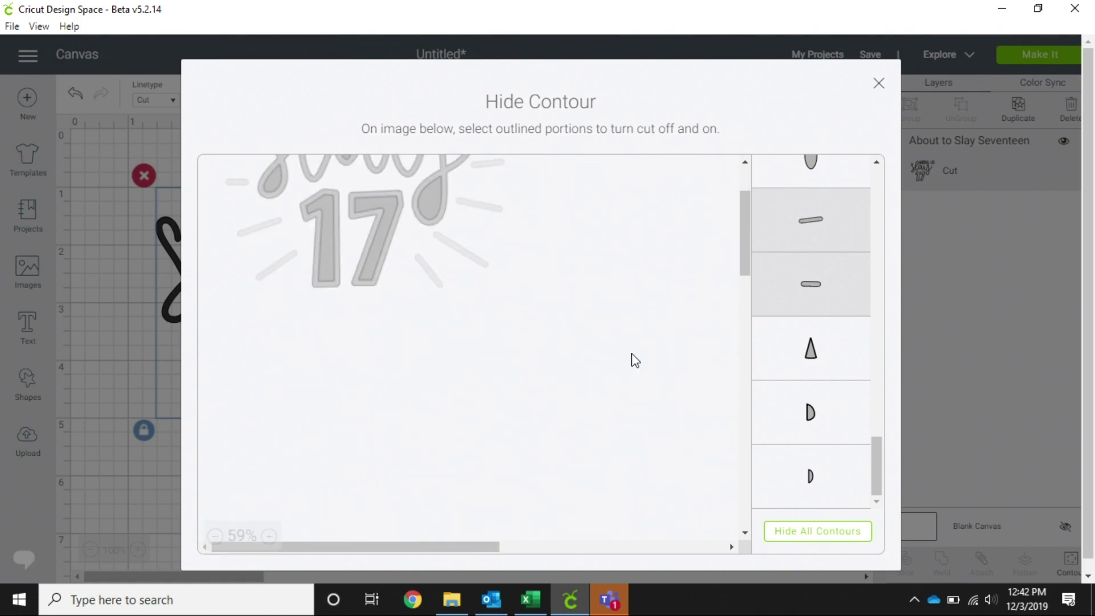
drag(746, 238, 740, 203)
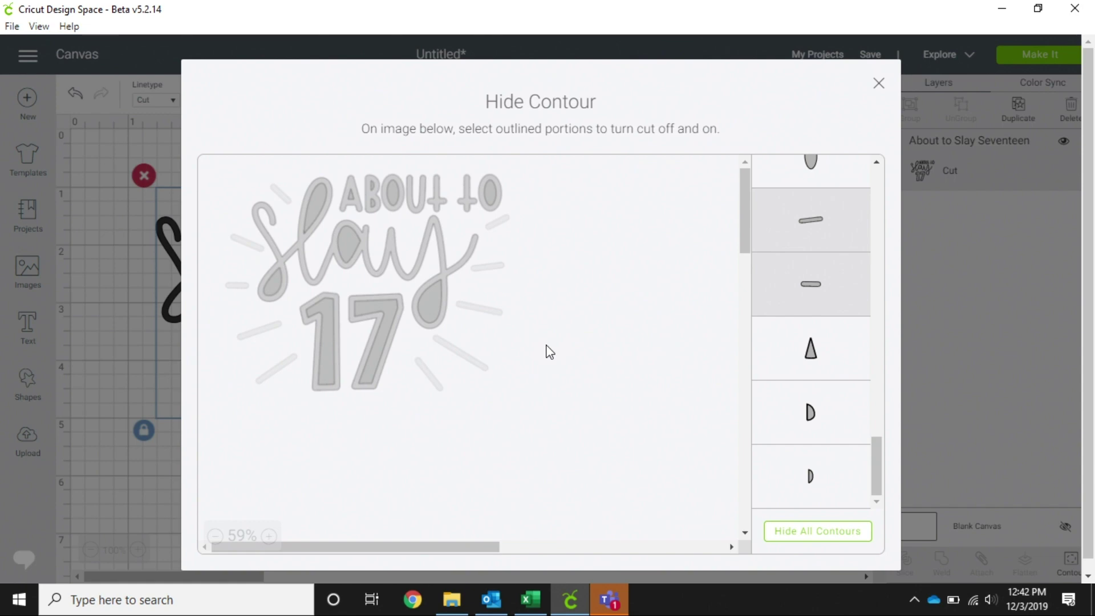
click(277, 538)
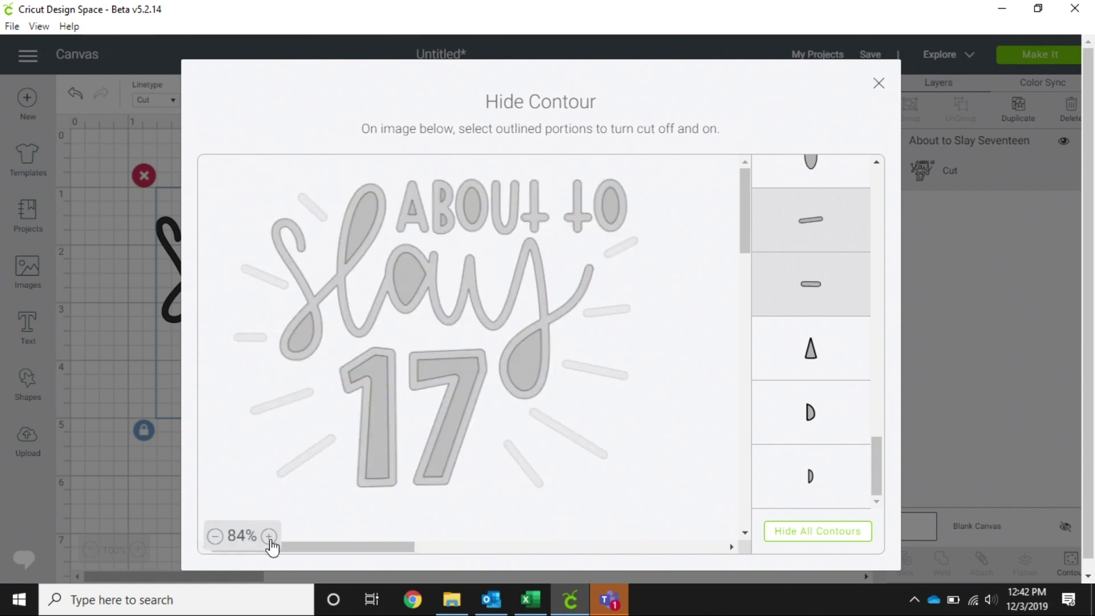
click(277, 537)
click(277, 537)
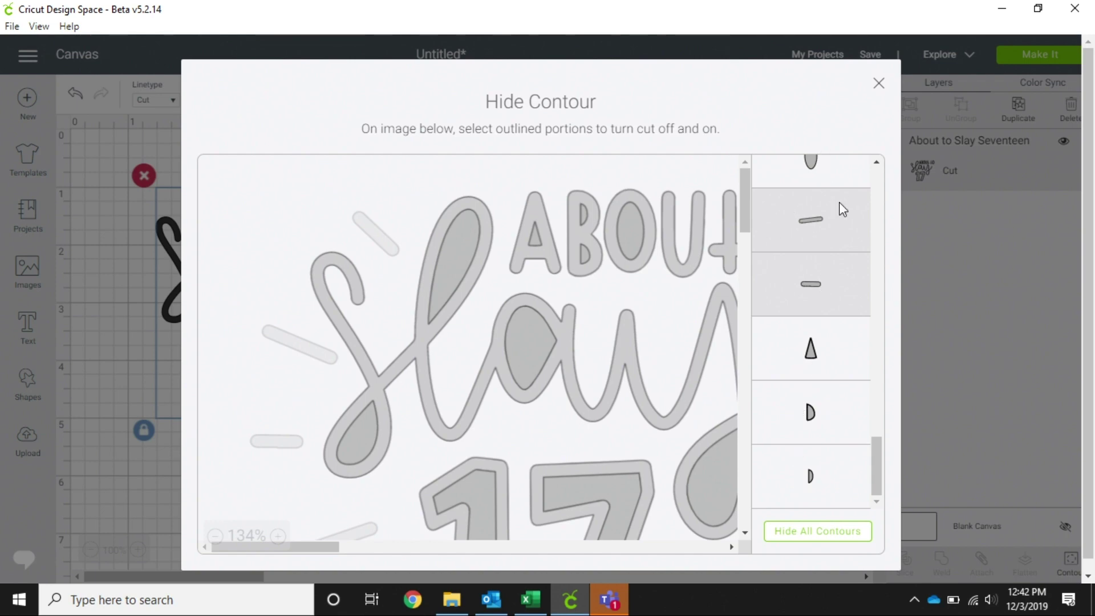
click(881, 86)
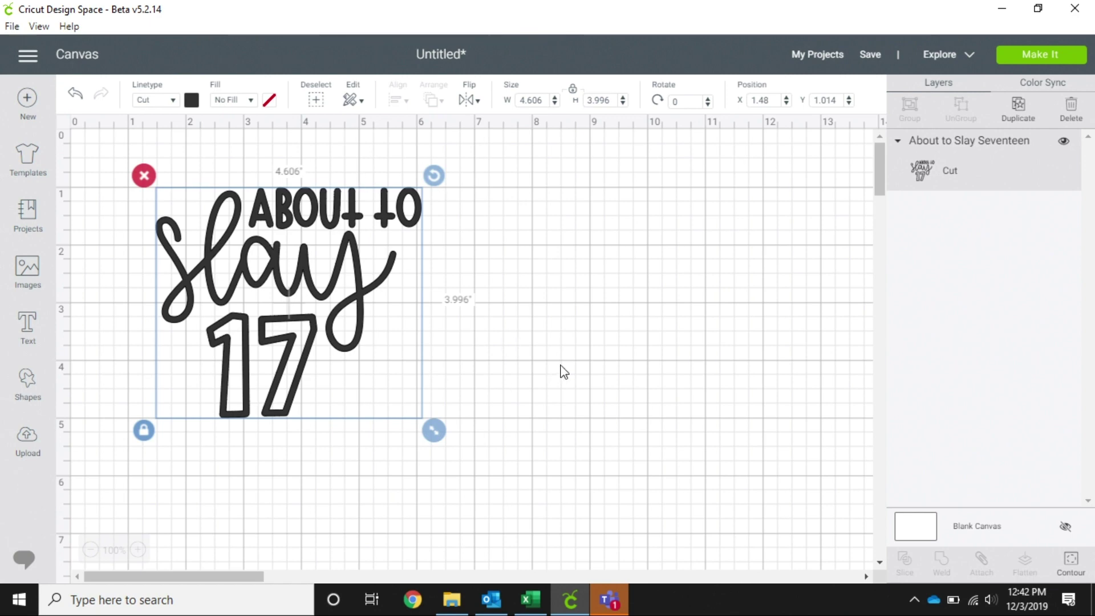
Preview the lettering-only cut on the 12" x 12" mat, then cancel back to the canvas
click(1055, 56)
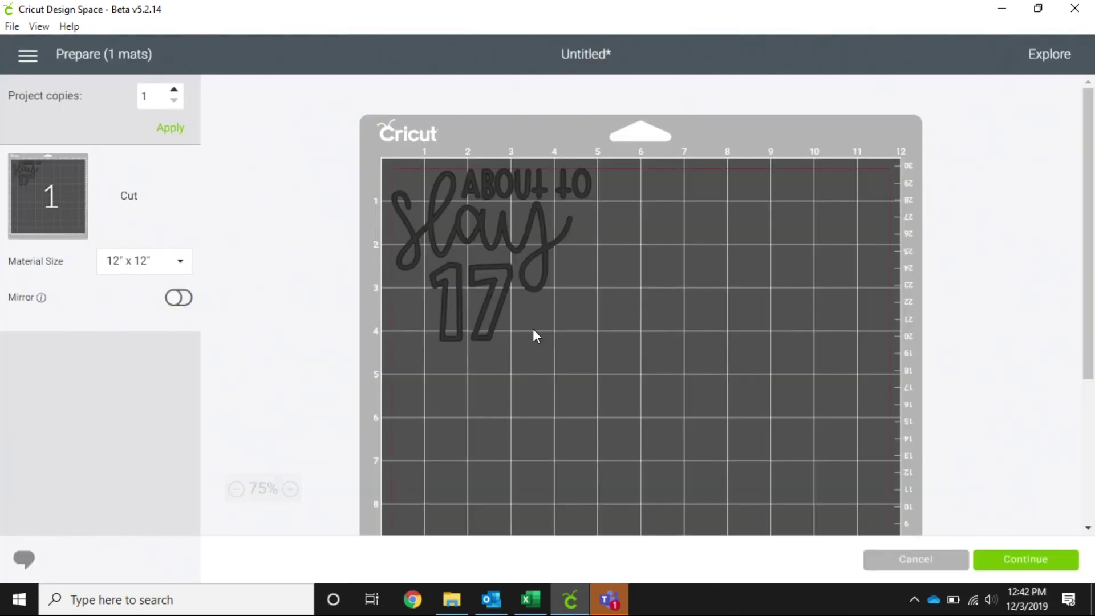
click(928, 560)
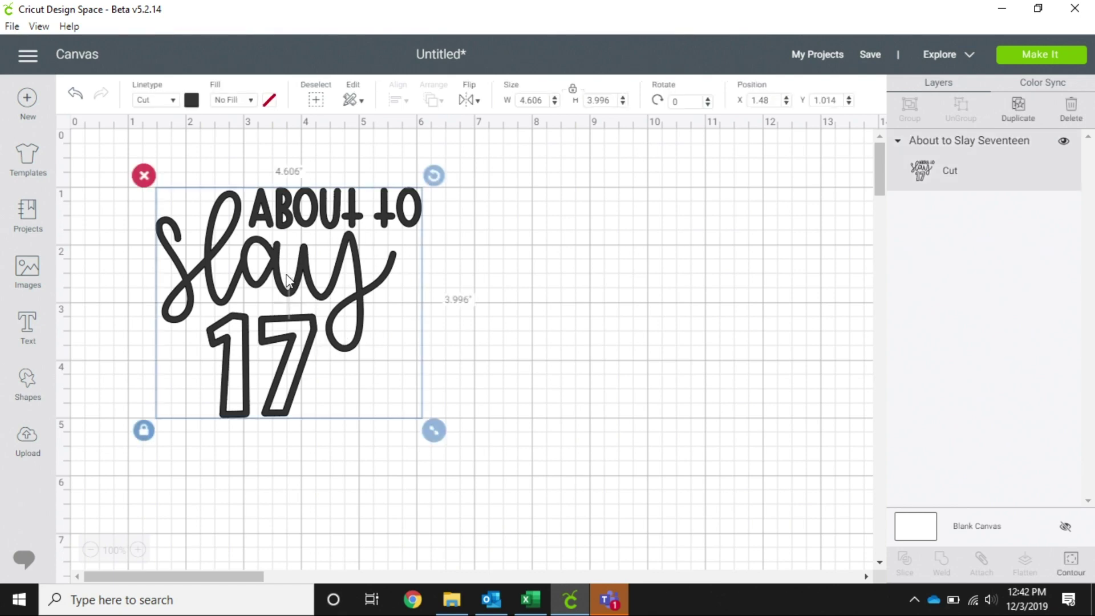
click(1071, 564)
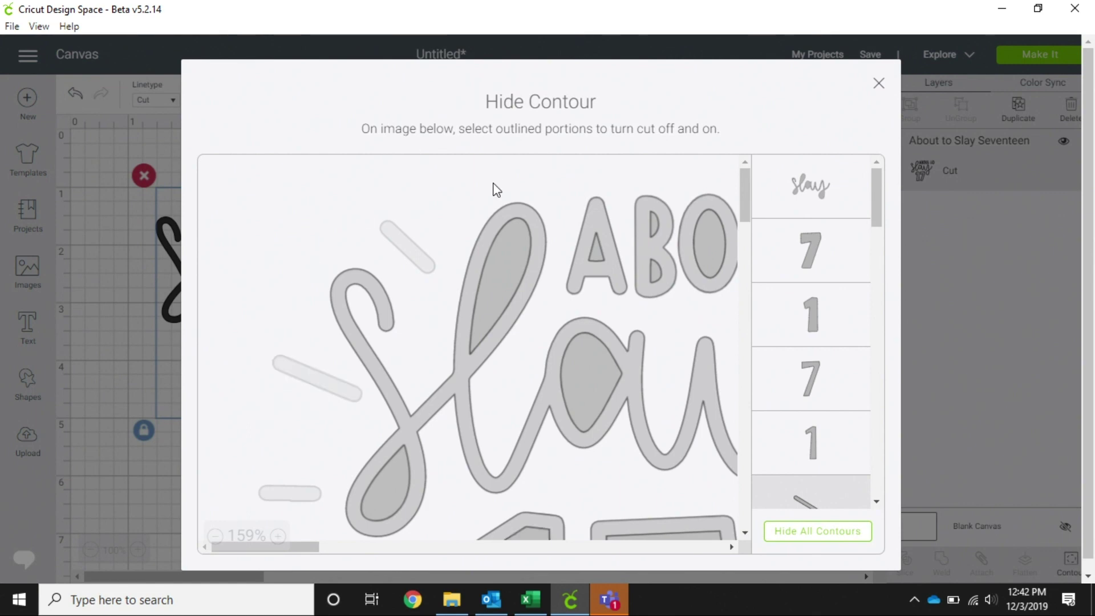
click(745, 532)
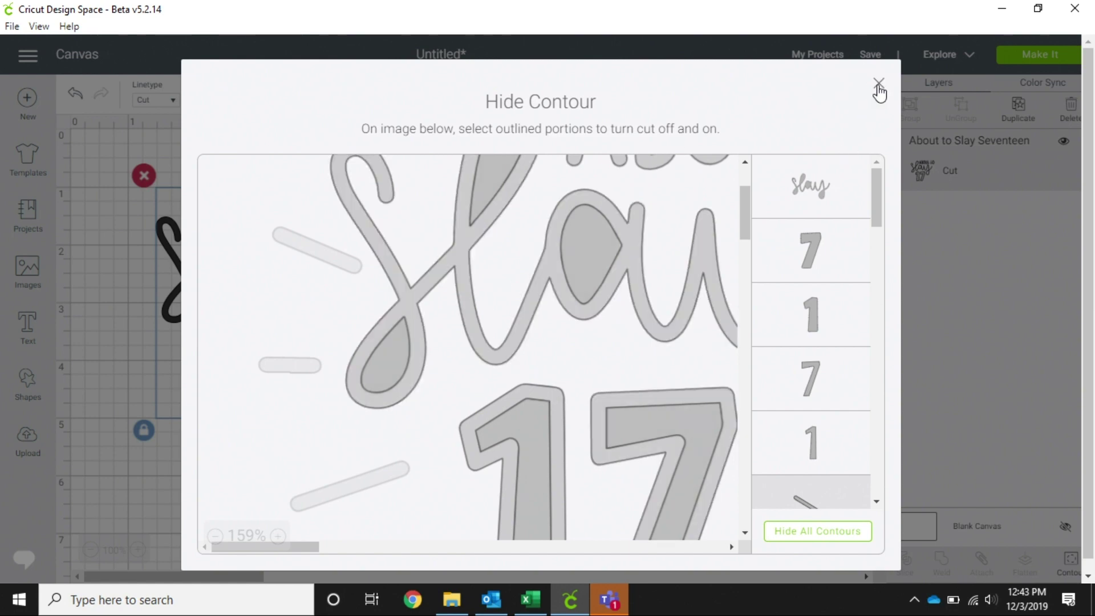
click(879, 86)
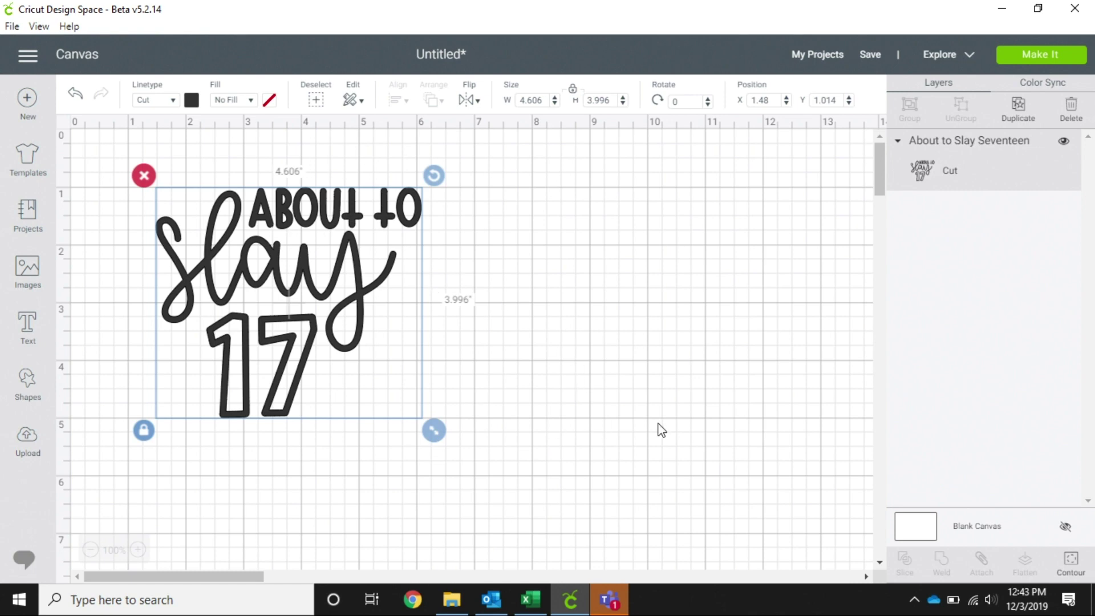
click(144, 177)
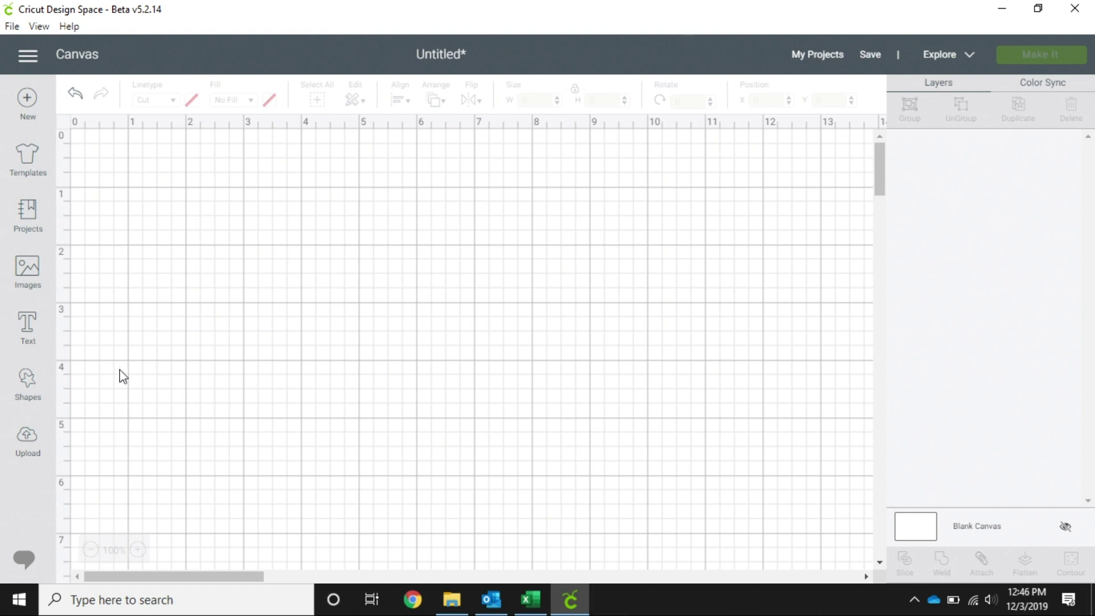
Add a square near the top-left and enlarge it from 3.111 to 5.389 in
click(25, 382)
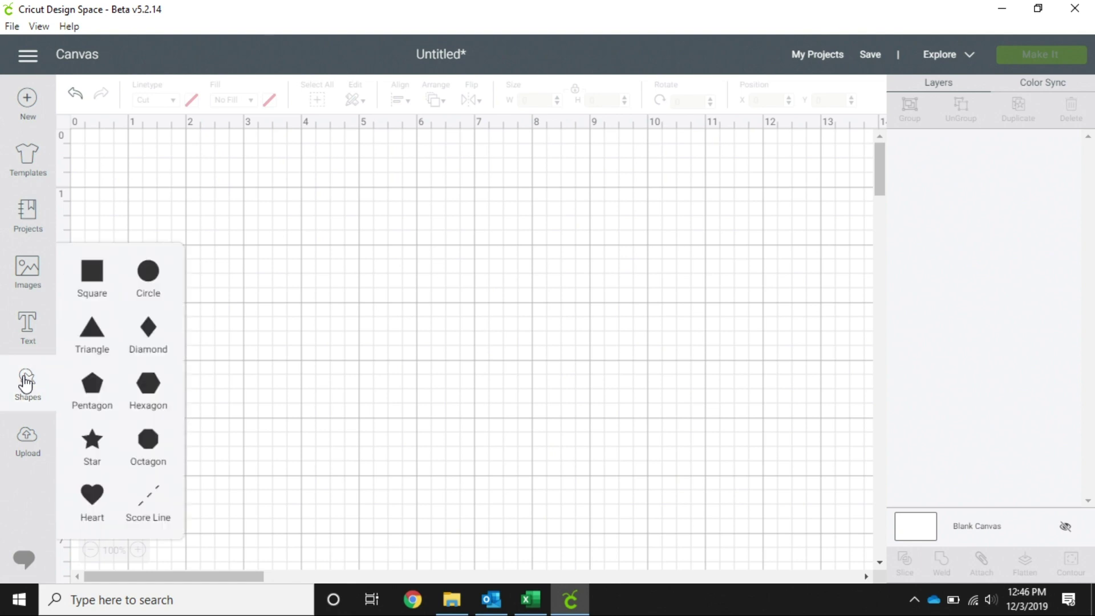
click(101, 271)
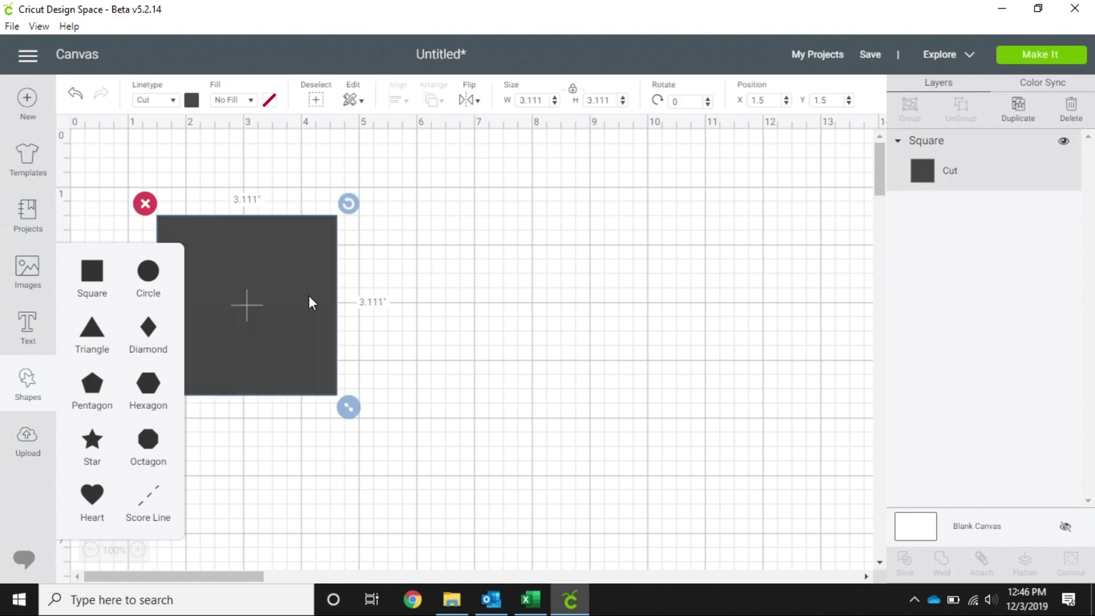
drag(297, 306, 334, 259)
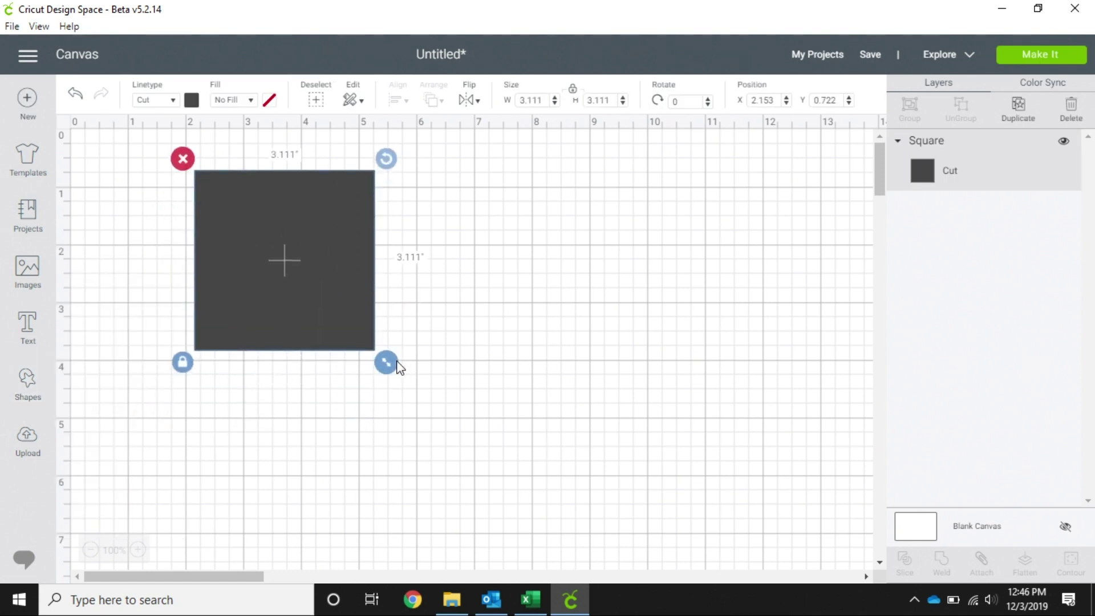
drag(397, 362, 531, 450)
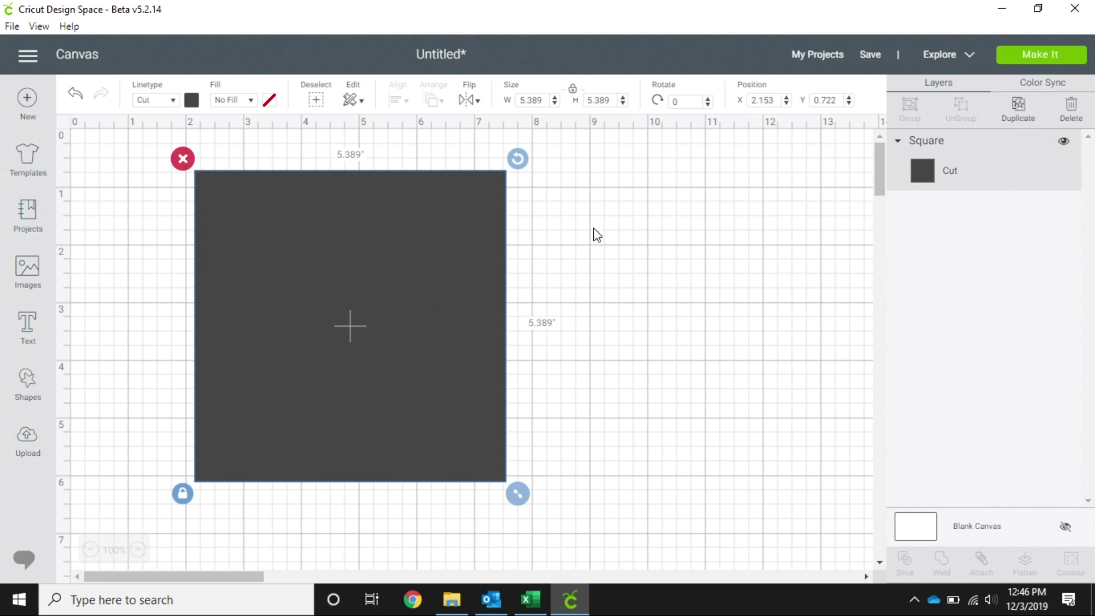
Duplicate the 5.389-in square to the right and add another square from Shapes
click(1019, 112)
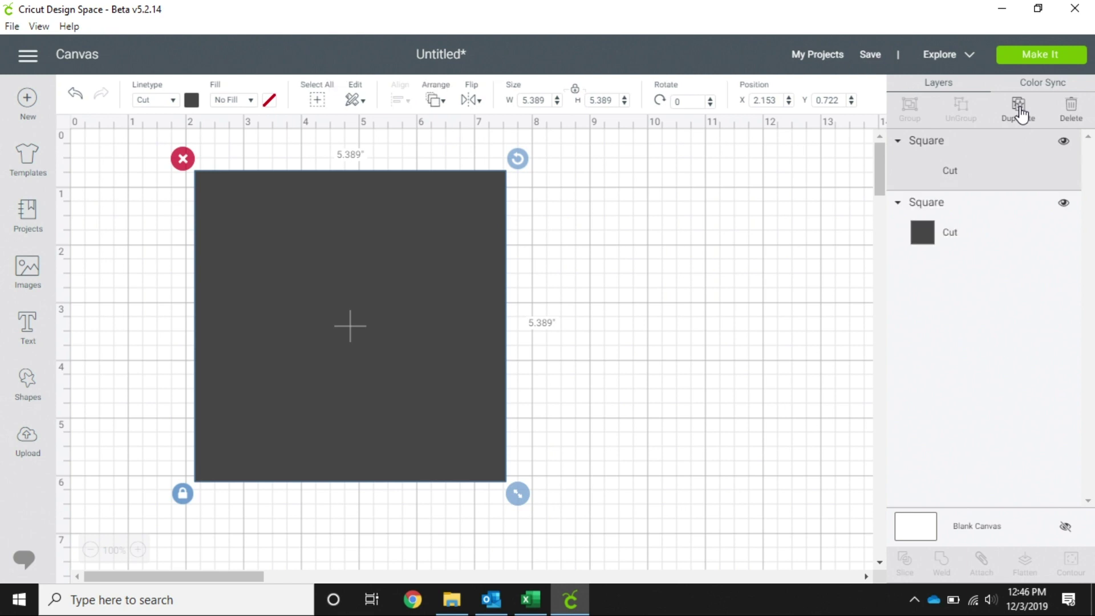
drag(455, 268, 760, 240)
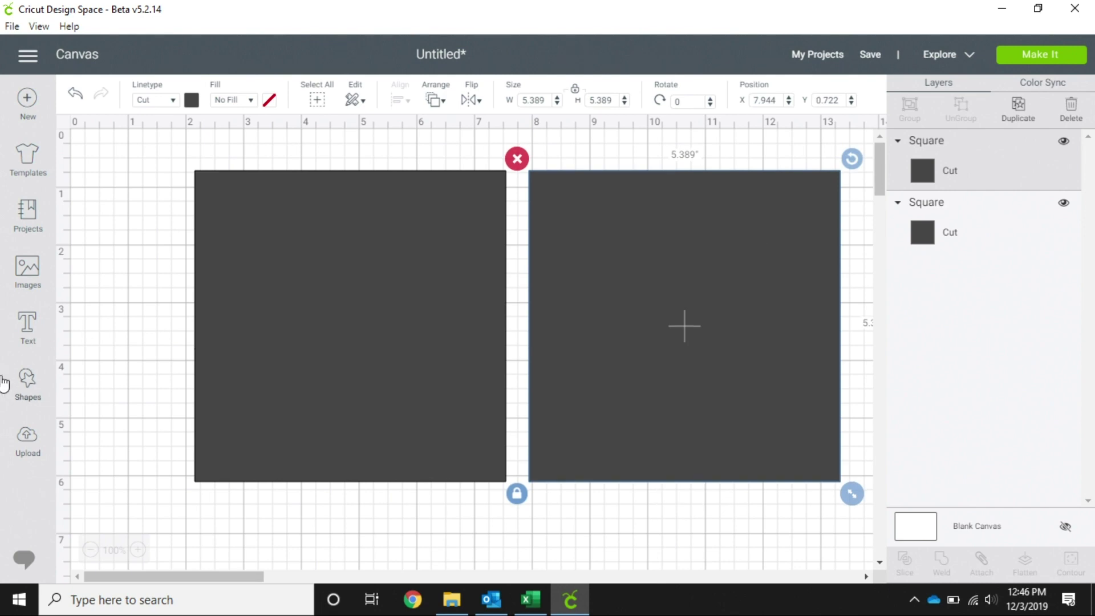
click(26, 386)
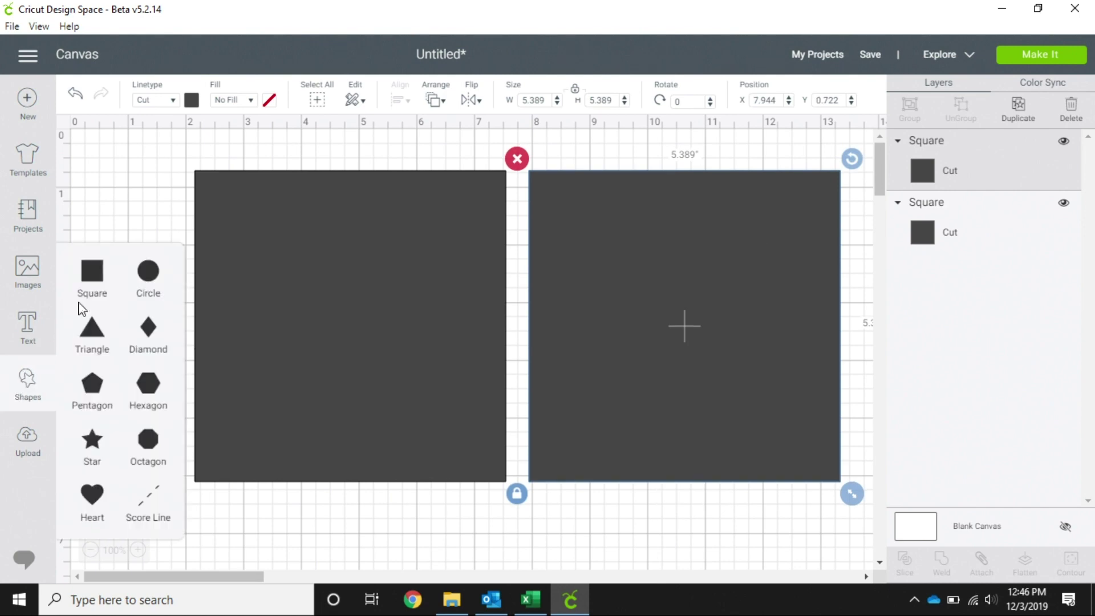
click(91, 272)
Centre the new 4.722-in square on the right square and select both
drag(275, 310, 640, 253)
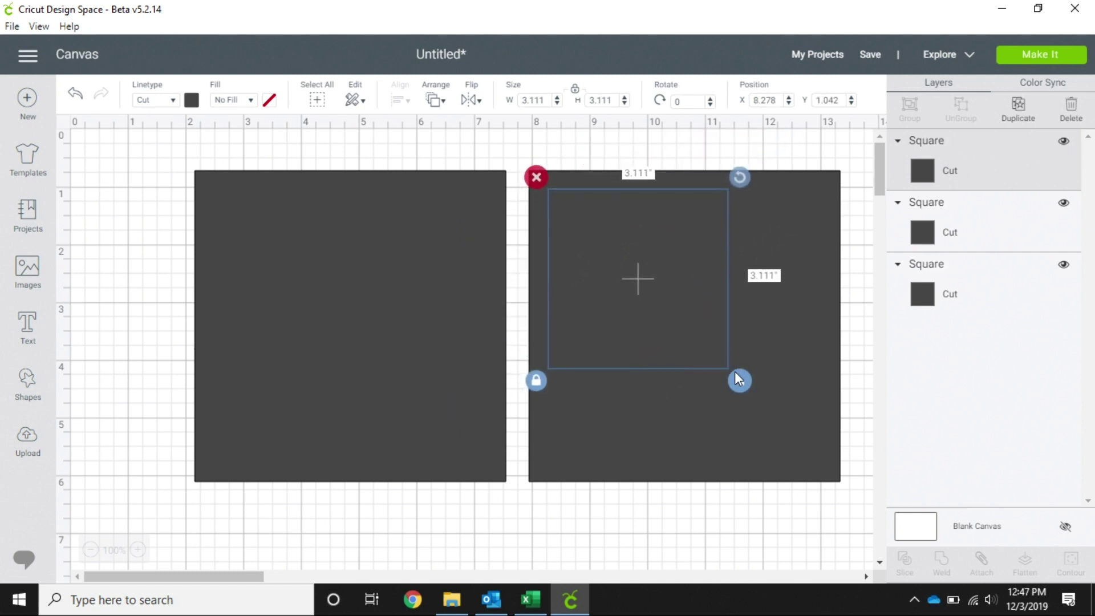
drag(738, 380, 828, 498)
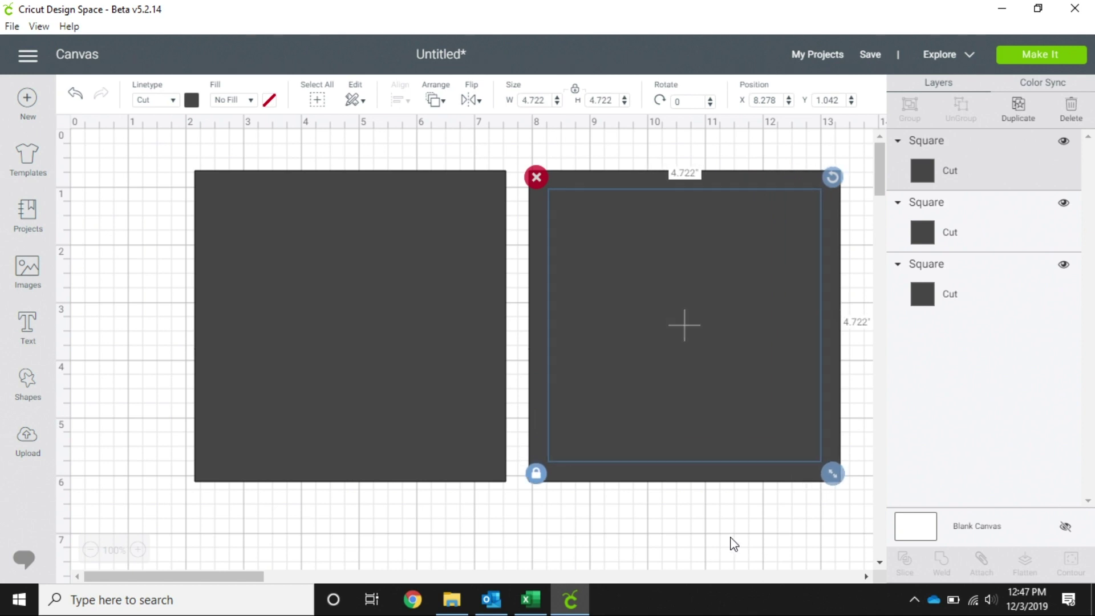
click(703, 549)
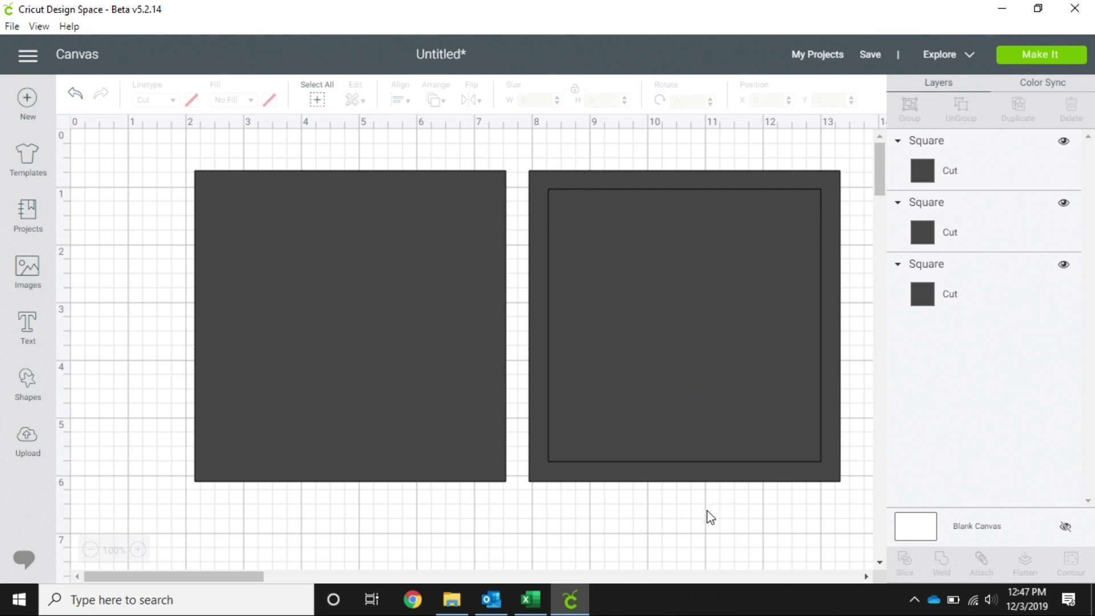
drag(708, 510, 666, 155)
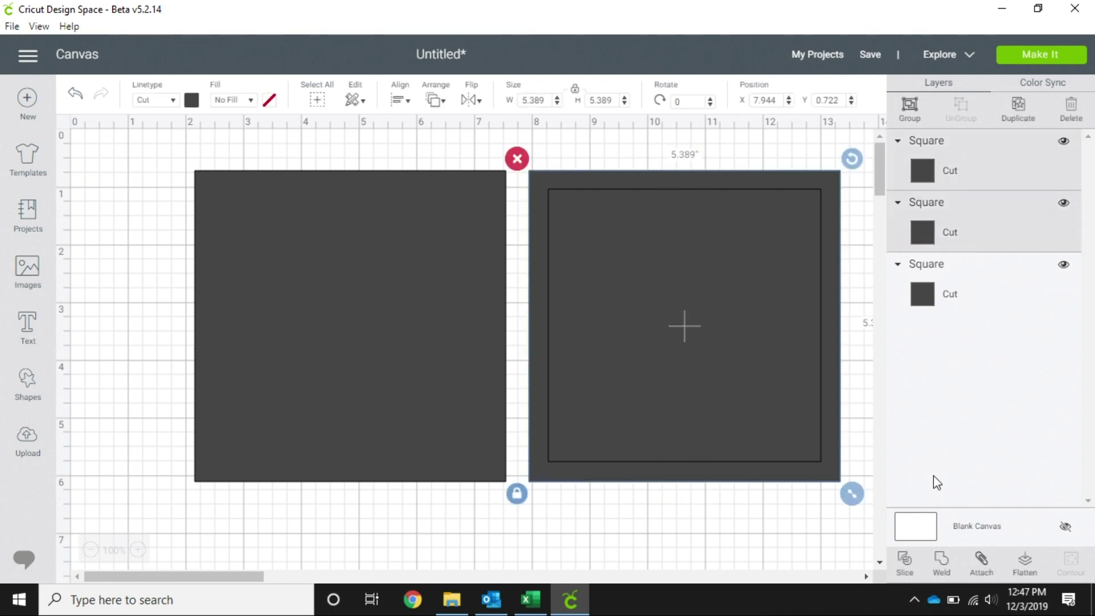
Slice the stacked squares and drag the 4.722-in cut-out pieces left out of the frame
click(906, 562)
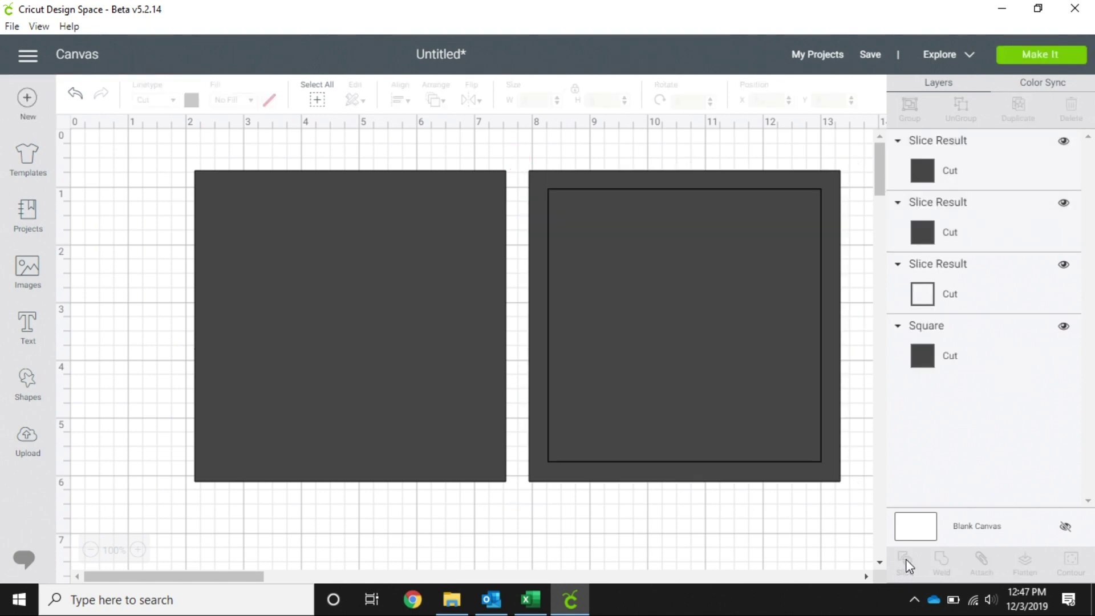
drag(721, 323, 241, 427)
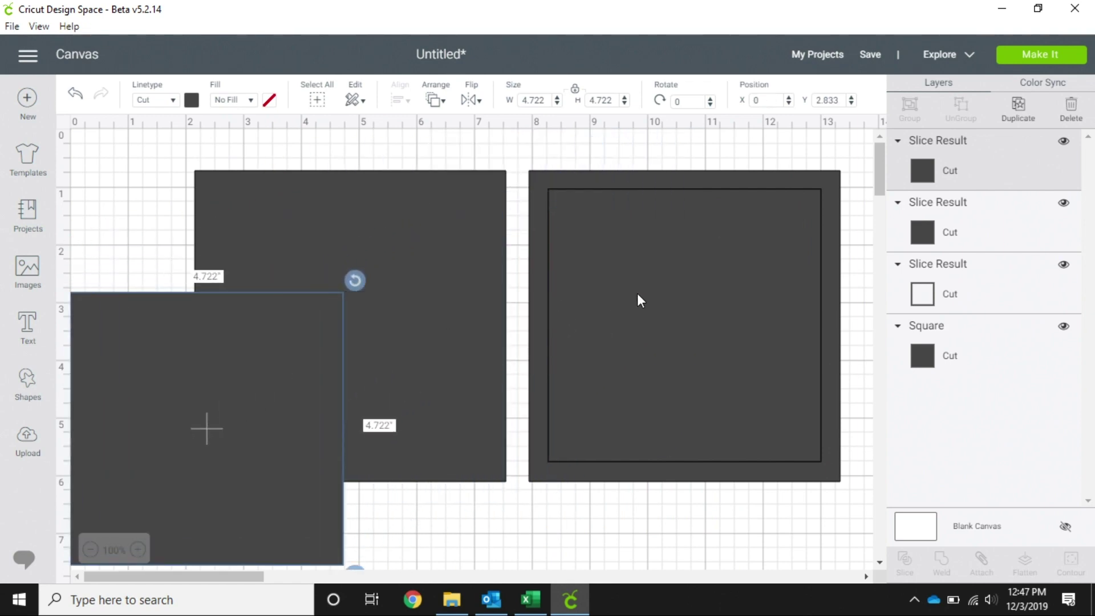
click(638, 292)
drag(638, 292, 596, 585)
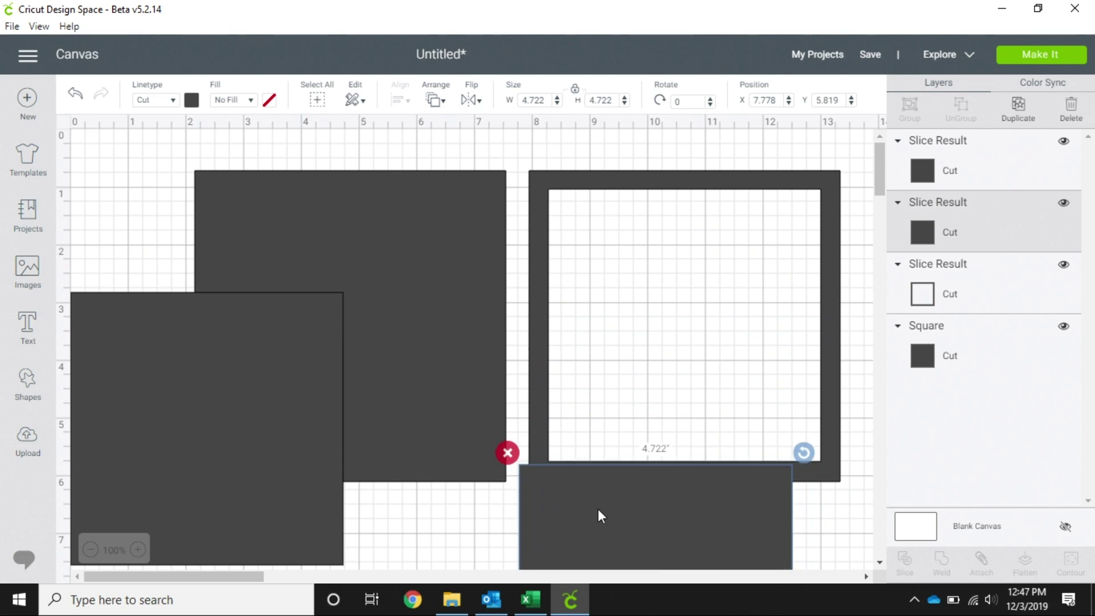
drag(598, 509, 143, 344)
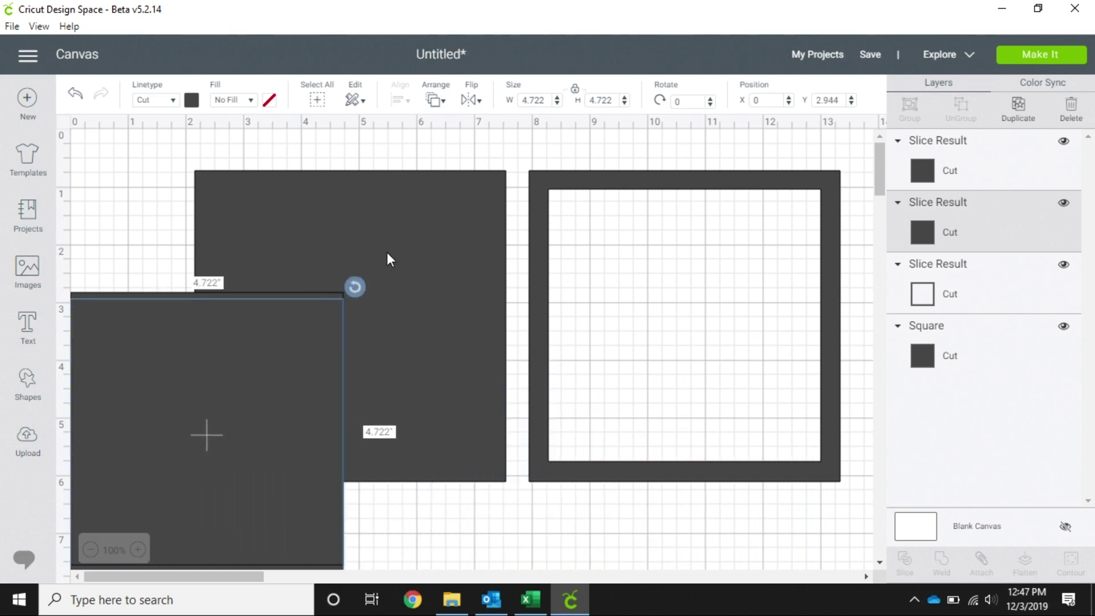
click(191, 100)
Colour the hollow square frame navy blue and adjust its position
click(677, 278)
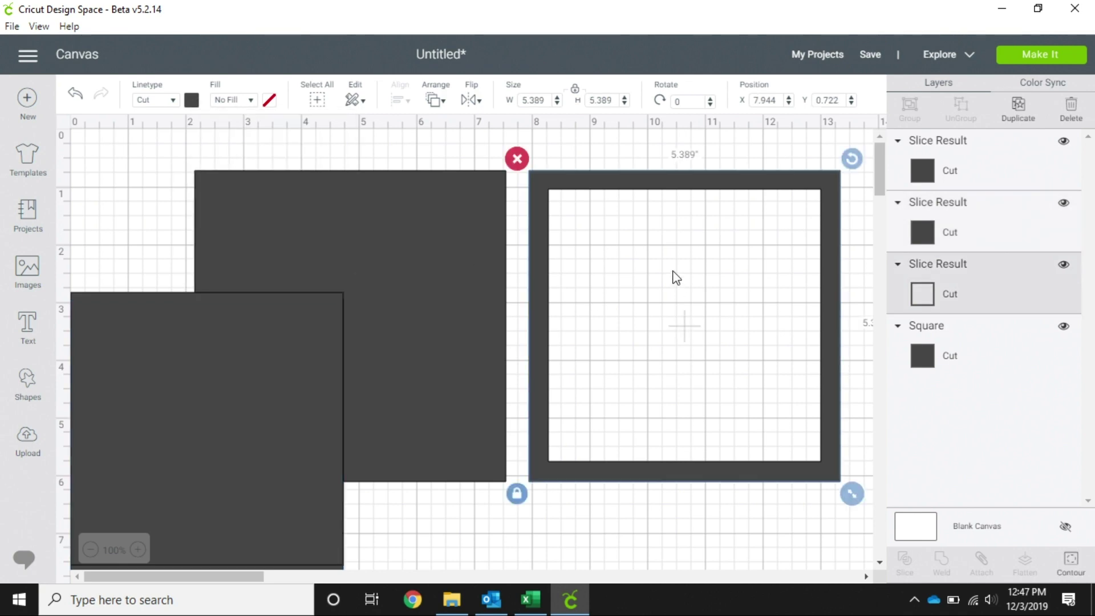
click(197, 102)
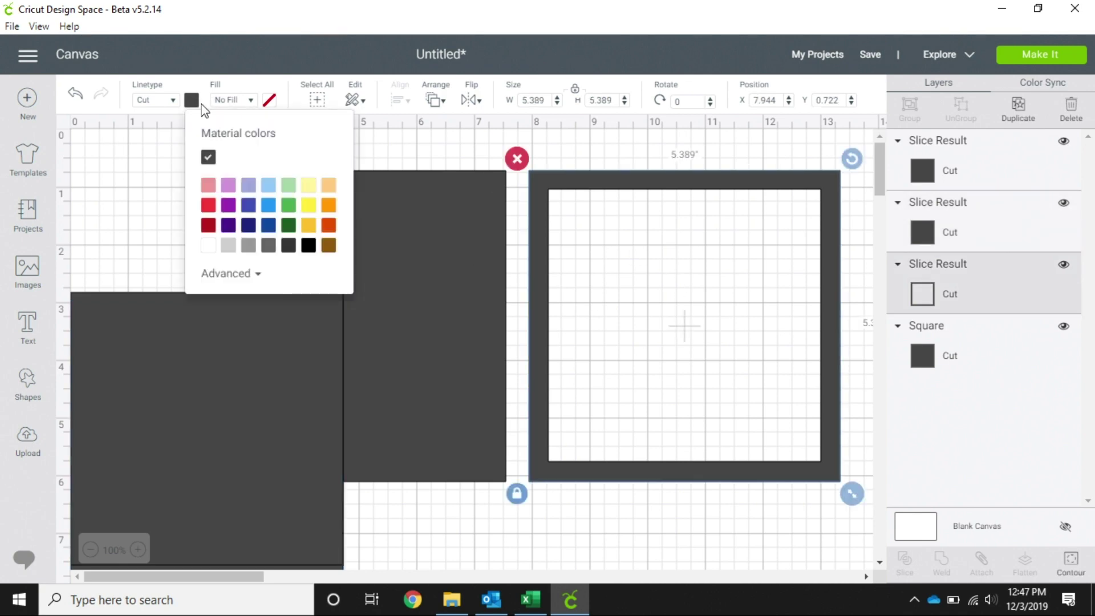
click(249, 227)
drag(438, 267, 762, 270)
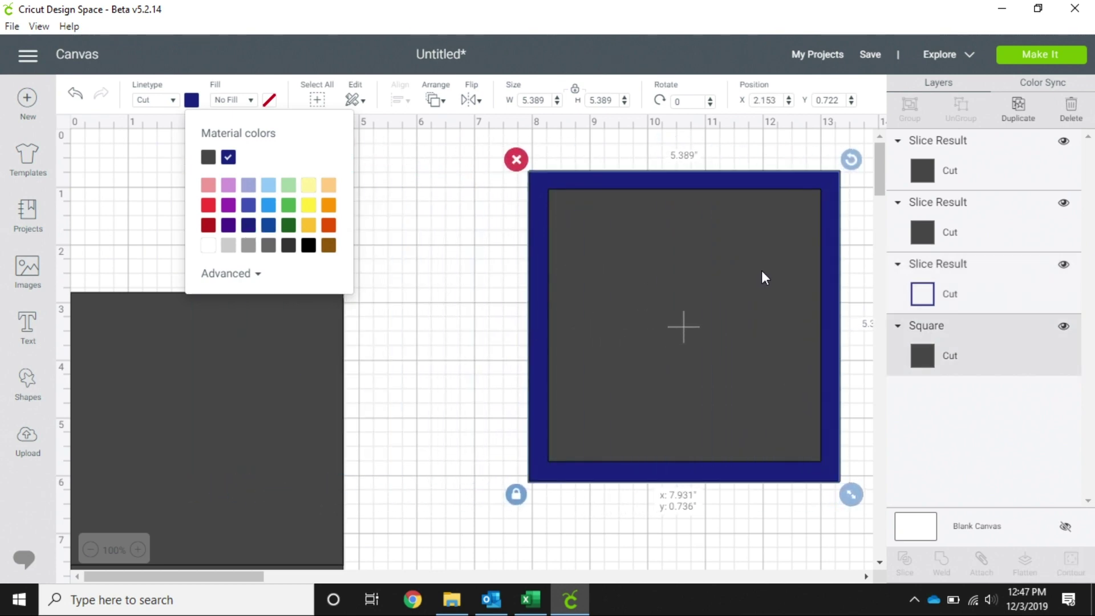
click(483, 292)
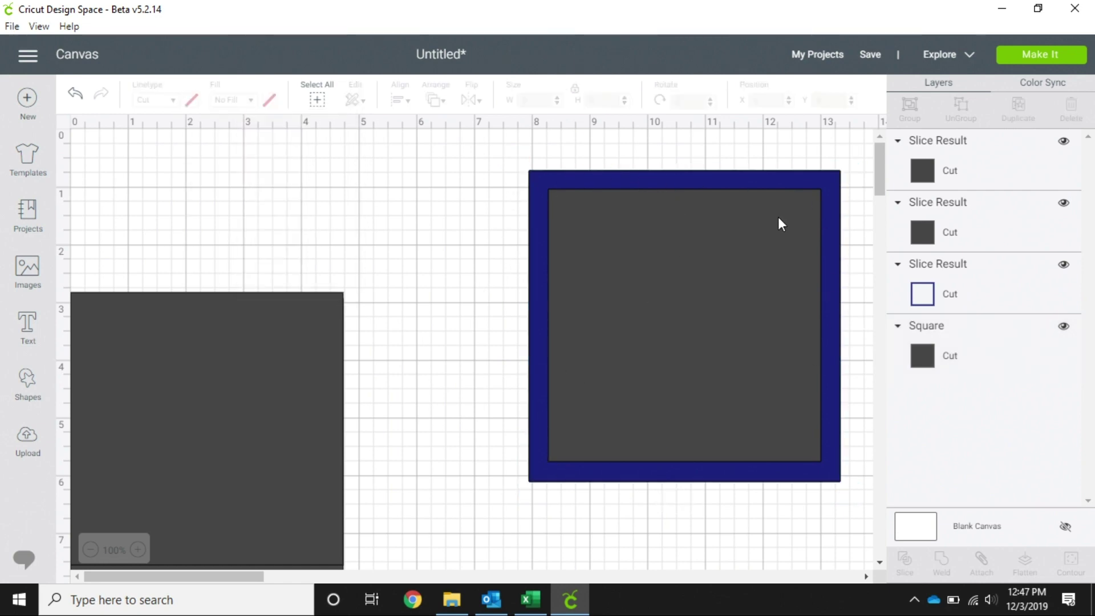
mouse_move(672, 182)
mouse_down()
mouse_move(574, 179)
mouse_move(680, 186)
mouse_move(665, 184)
mouse_up()
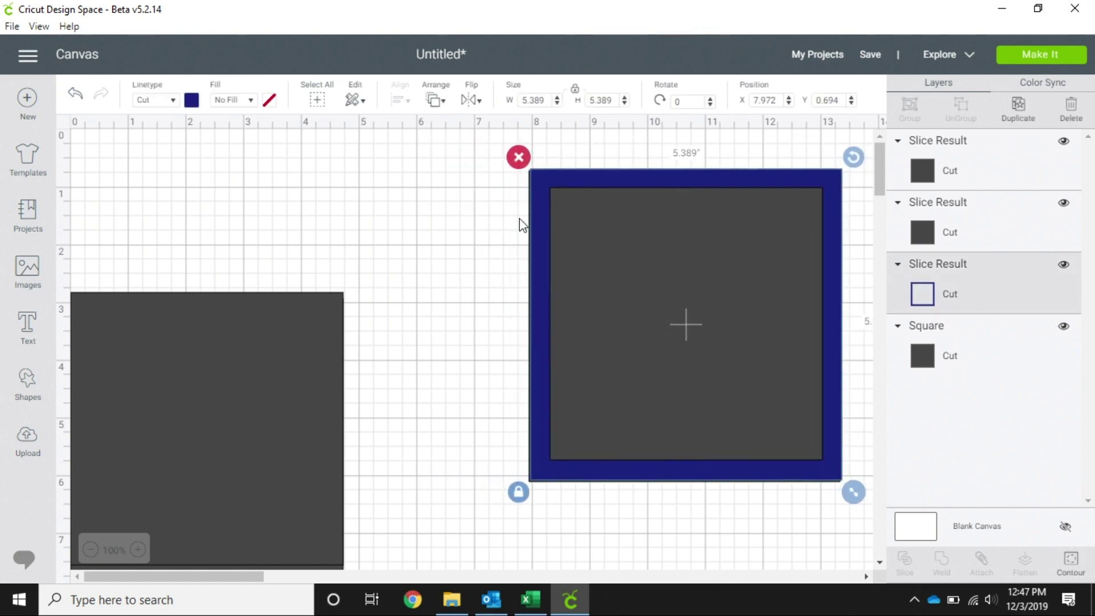
Delete the two leftover 4.722-in squares and stack the dark square with the navy frame
click(304, 367)
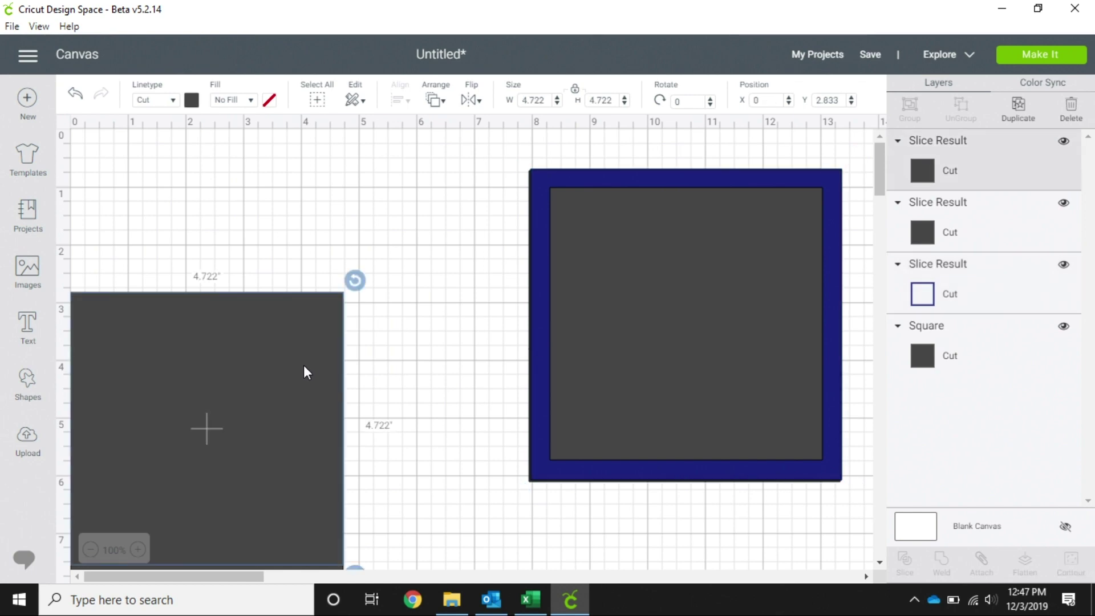
drag(228, 343, 333, 286)
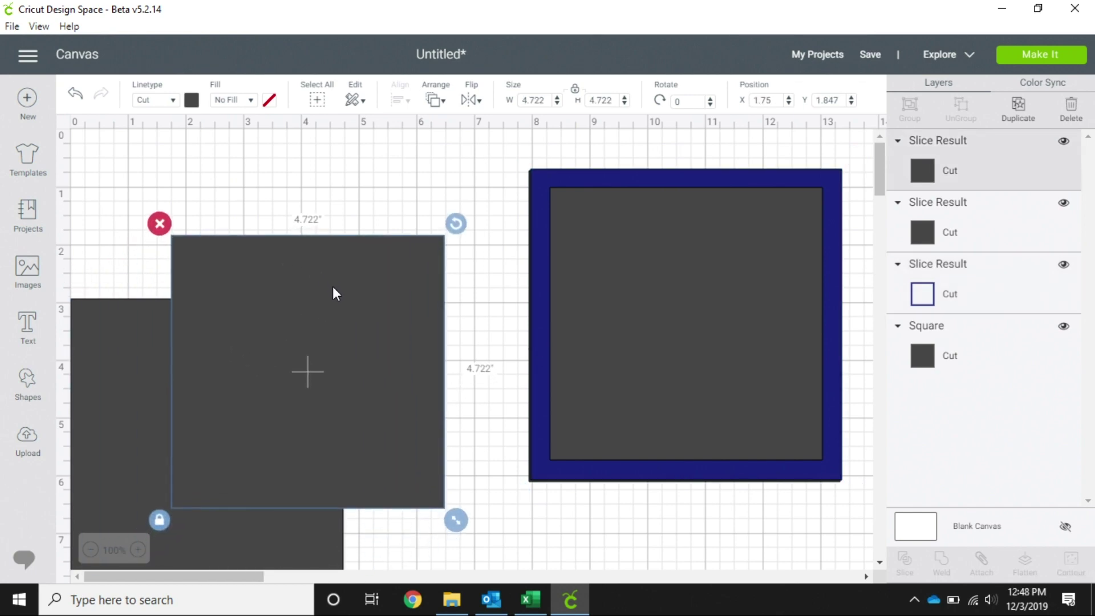
click(160, 224)
drag(149, 388, 302, 301)
click(206, 200)
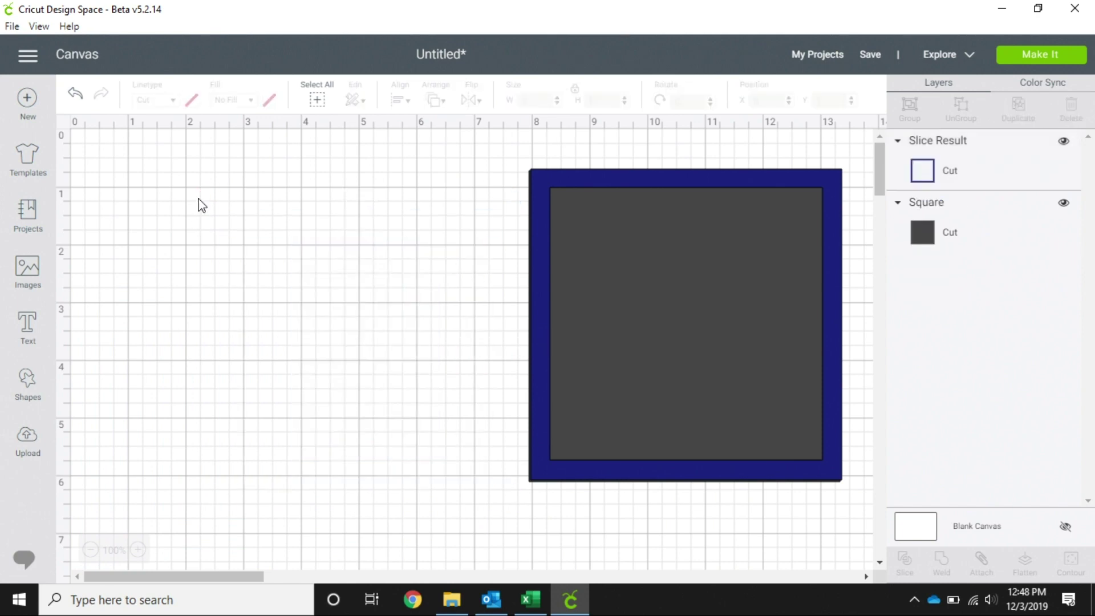
drag(618, 208, 276, 210)
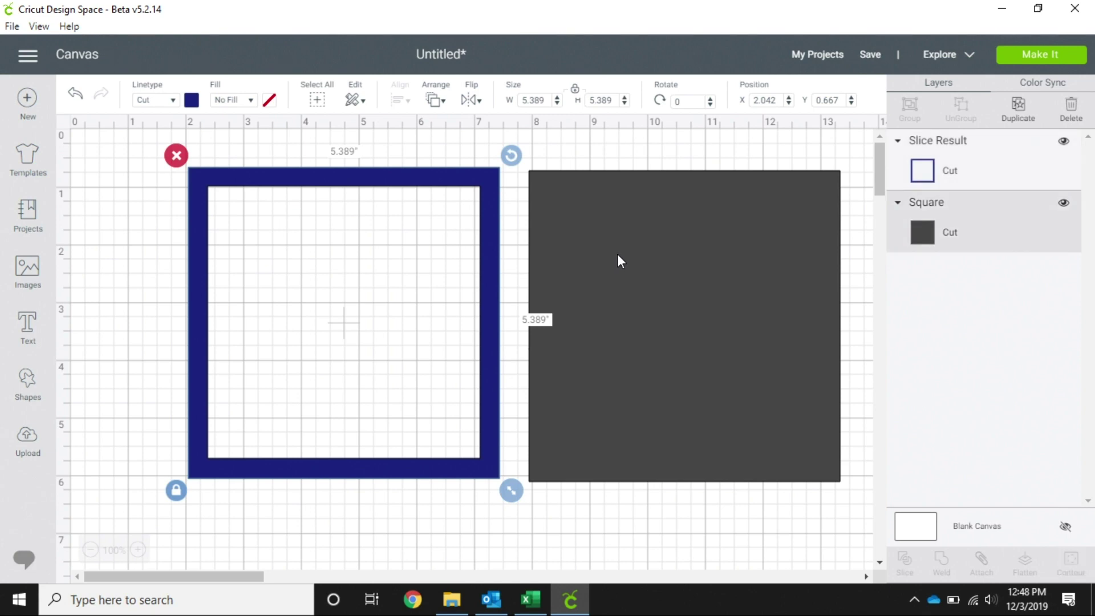
drag(618, 258, 283, 239)
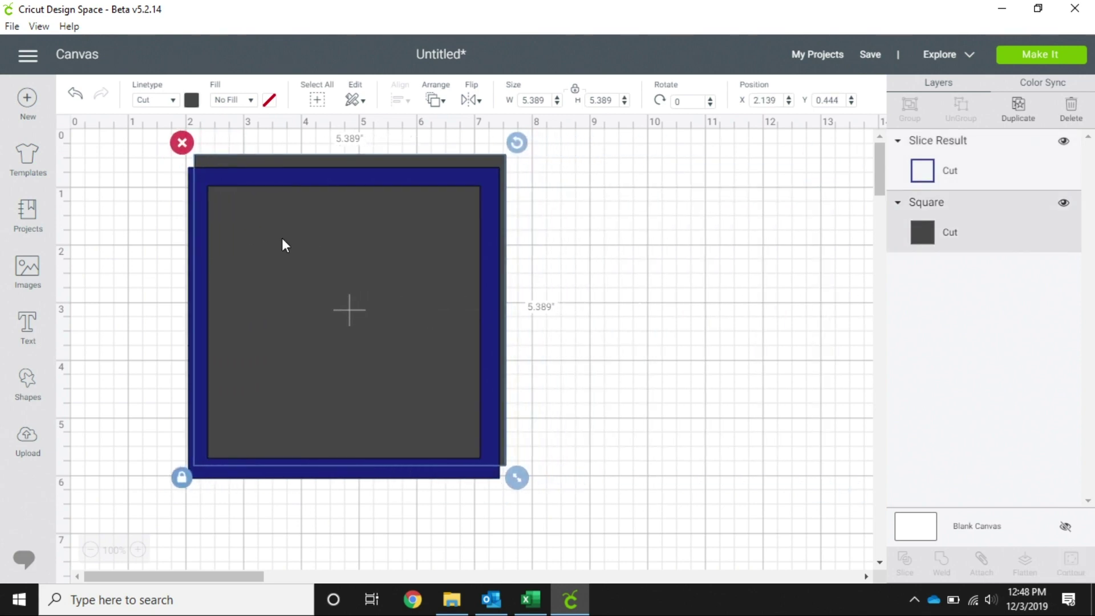
Add two 3.111-in circles overlapping right of the navy frame, and select both
click(27, 382)
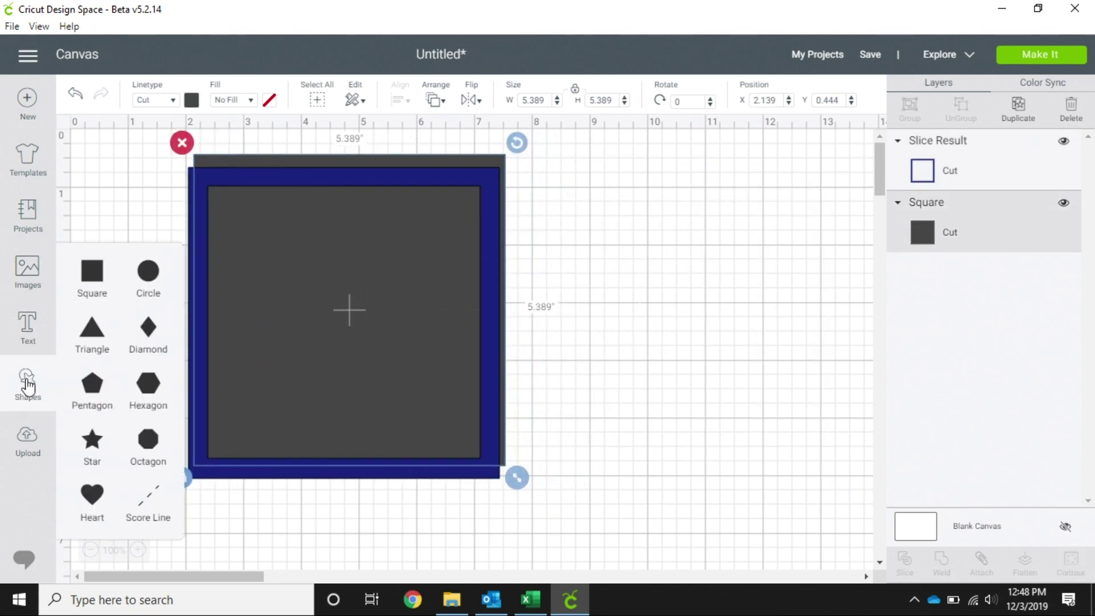
click(149, 273)
drag(355, 325, 672, 230)
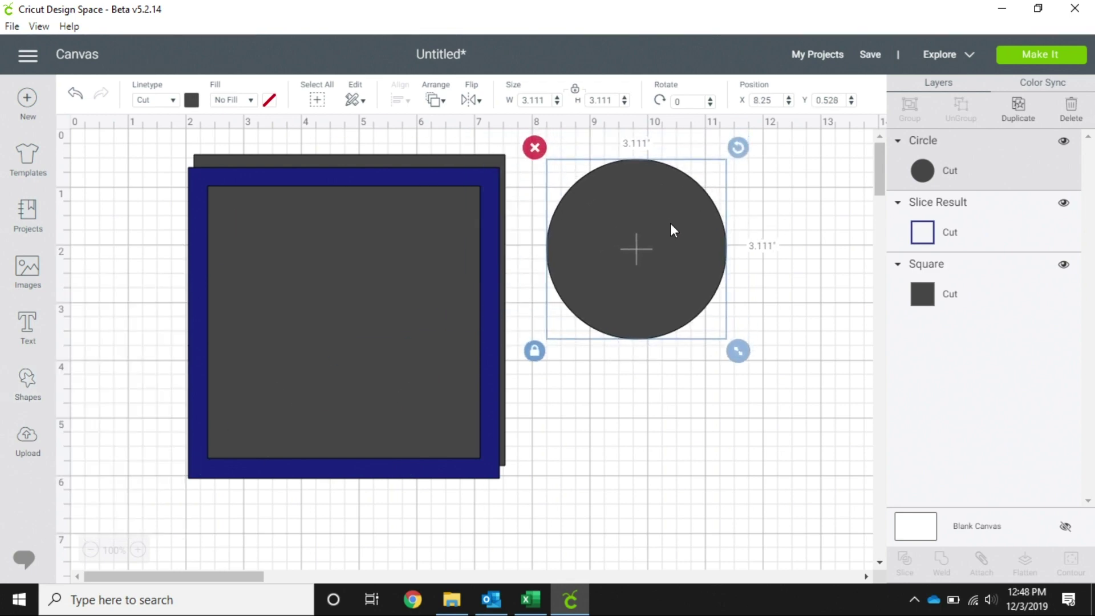
click(27, 382)
click(147, 273)
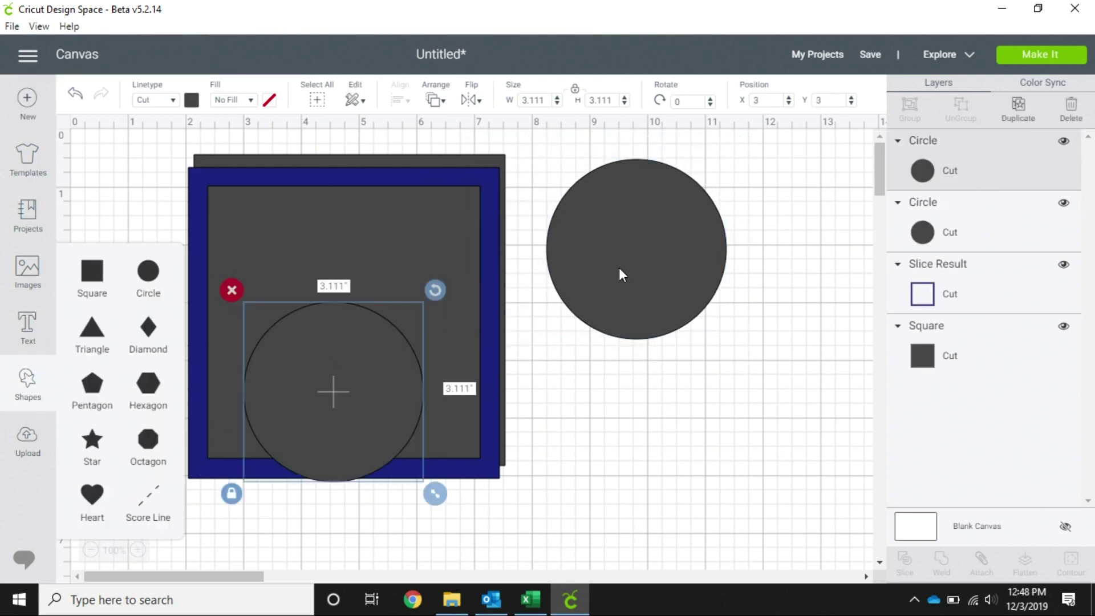
drag(387, 391, 723, 239)
click(711, 386)
drag(674, 380, 589, 136)
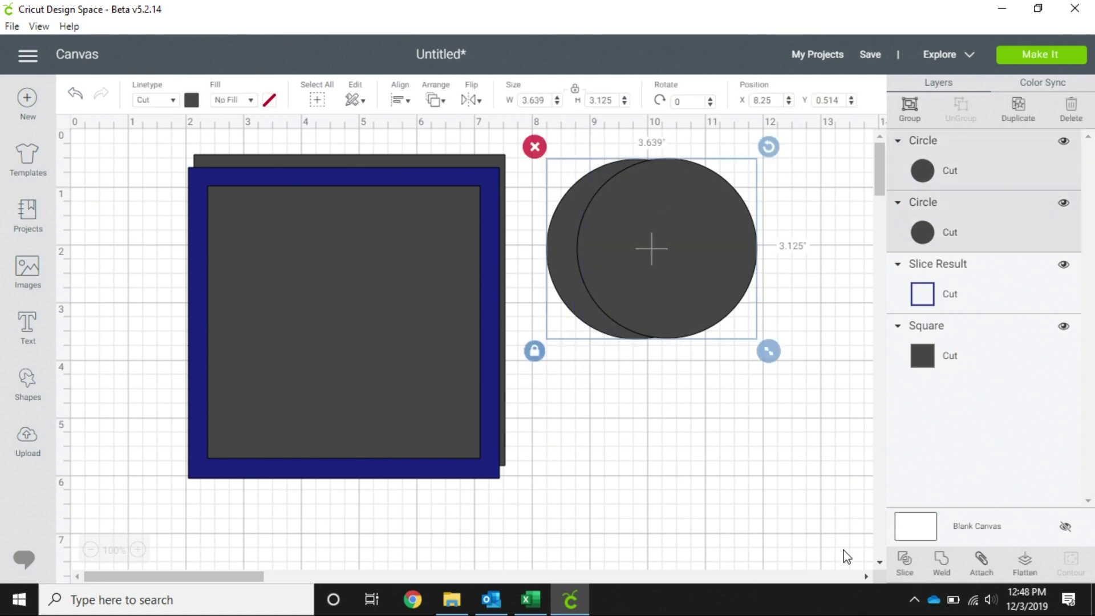
Slice the two overlapping circles and pull the lens and crescent pieces apart
click(906, 567)
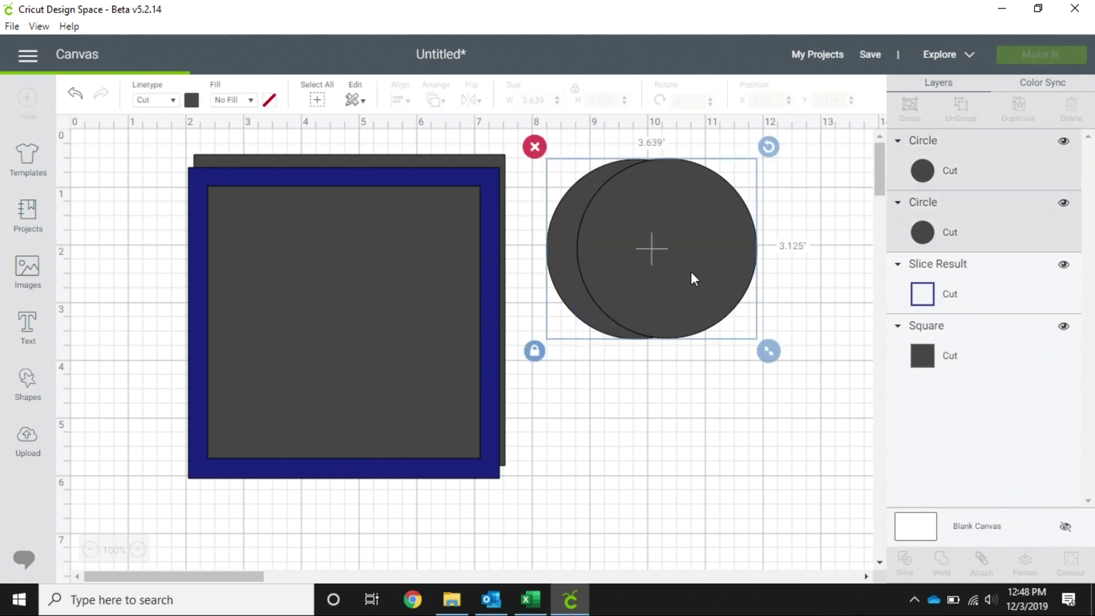
drag(678, 233, 692, 428)
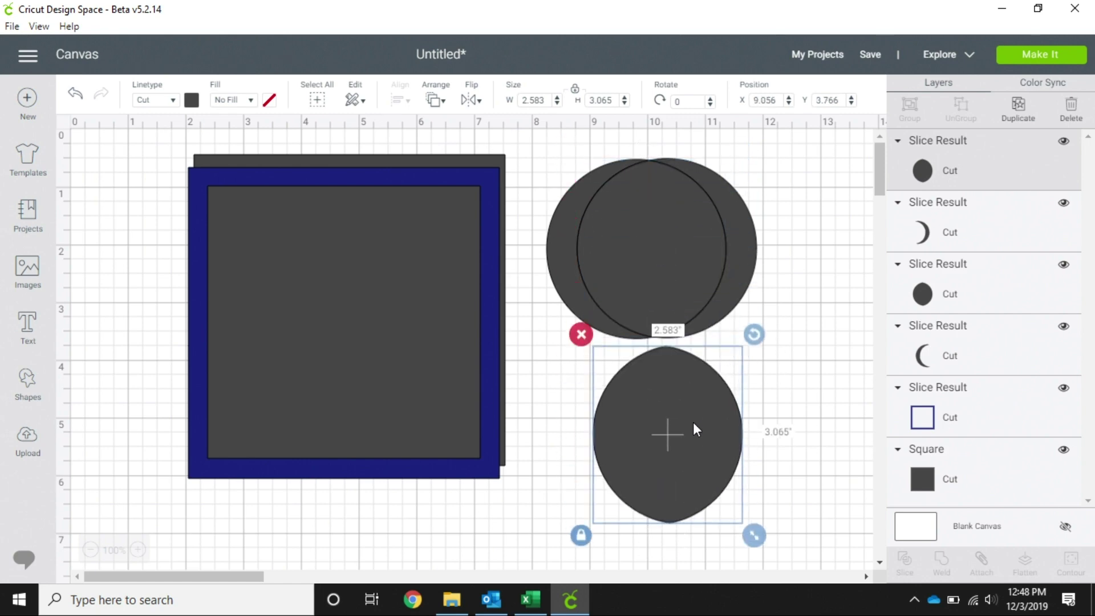
drag(668, 242, 758, 457)
drag(652, 218, 501, 528)
Place the 2.583 × 3.065-in lens between the two 1.851-in crescents, with a second lens below
drag(789, 389, 803, 174)
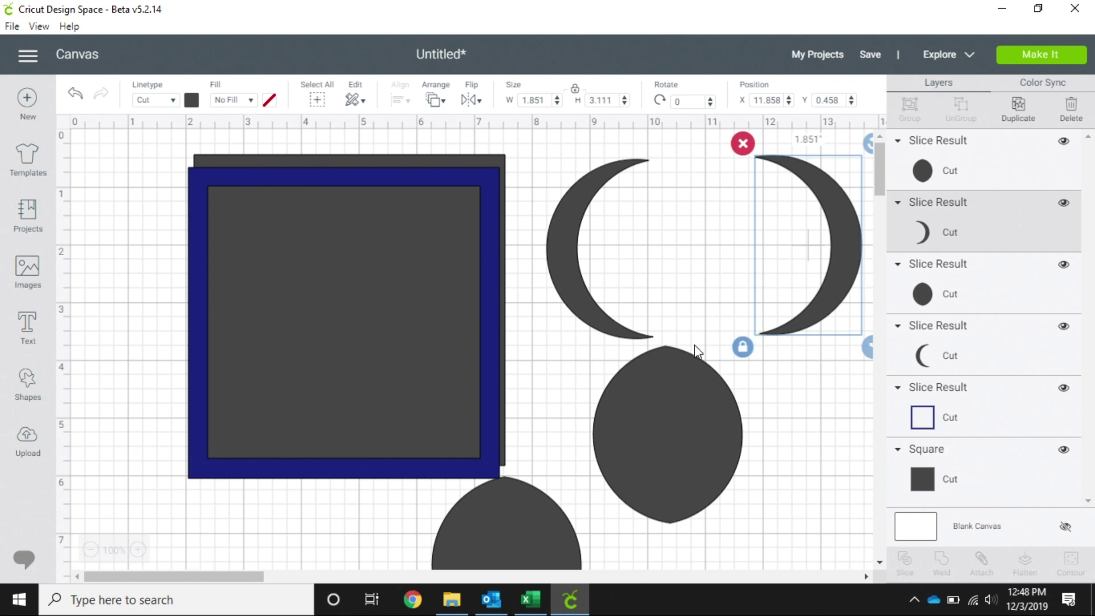
drag(667, 442, 711, 257)
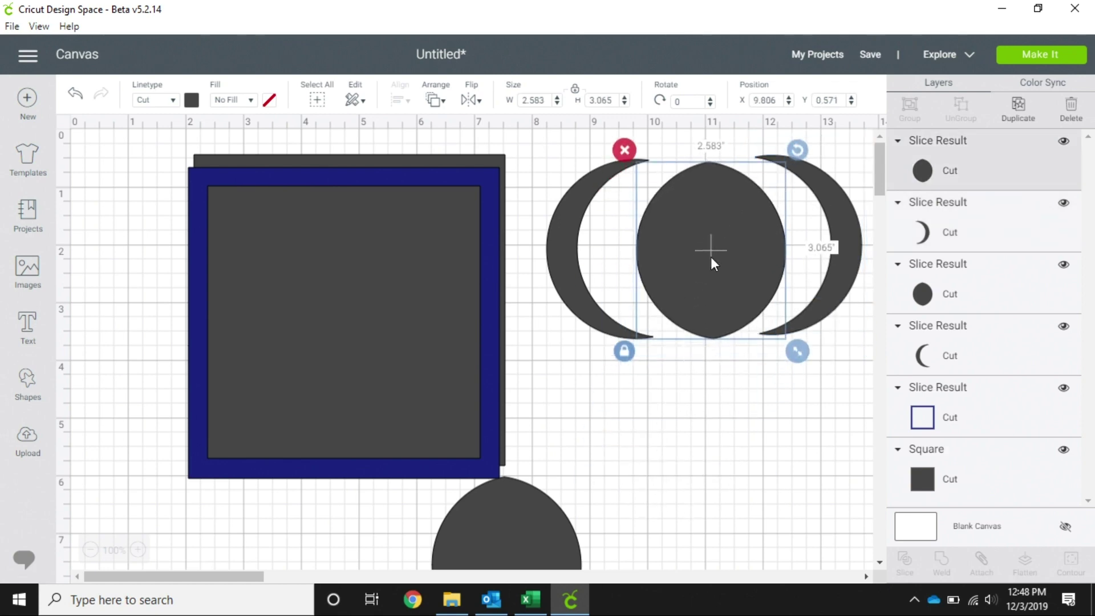
drag(526, 557, 653, 430)
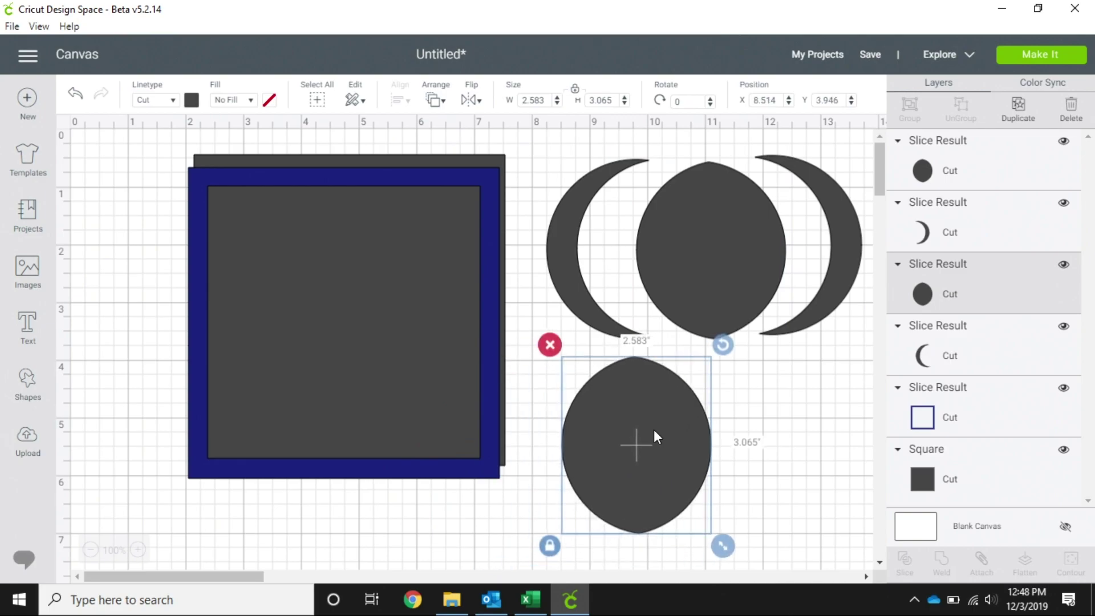